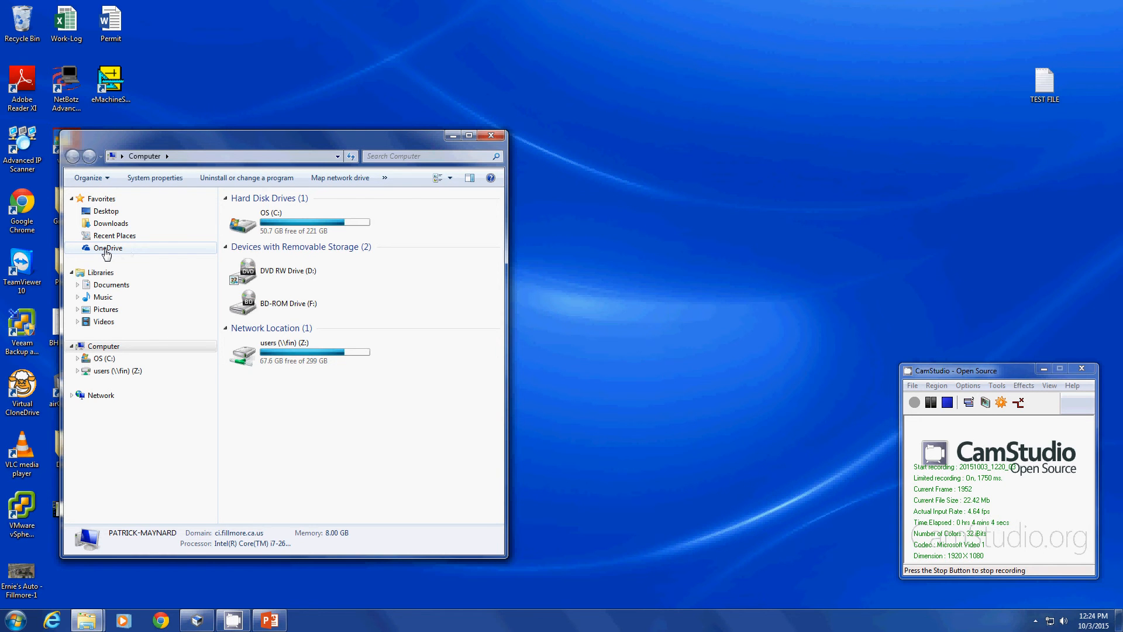
Open the OneDrive - City of Fillmore folder in Explorer and widen the window.
left_click(105, 251)
left_click_drag(360, 137, 402, 119)
left_click_drag(554, 213, 606, 213)
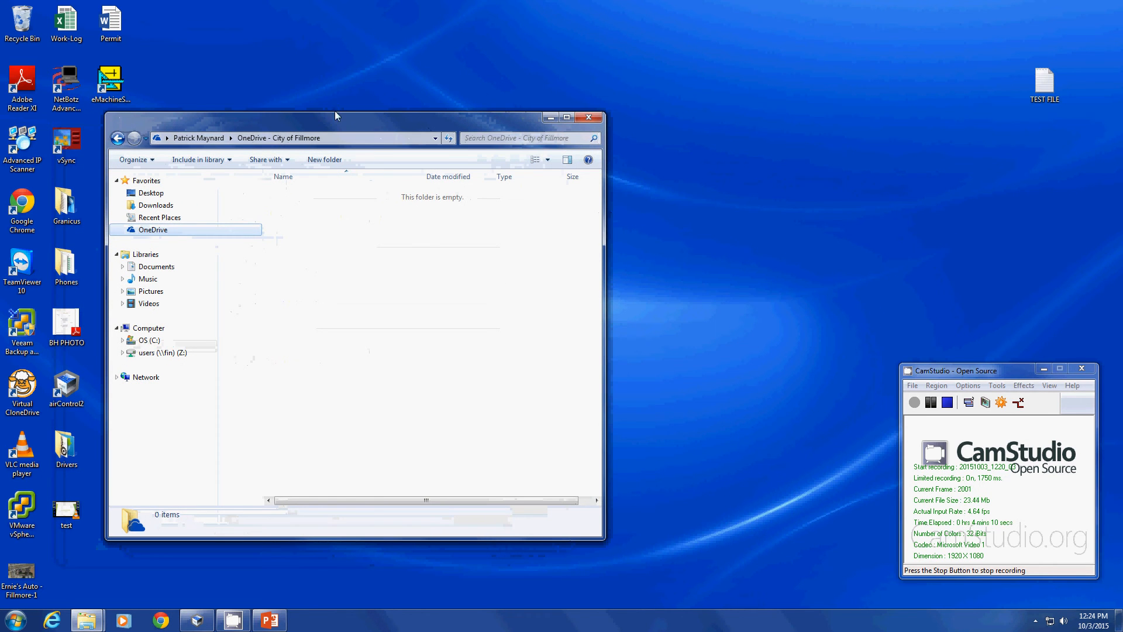
left_click_drag(334, 115, 365, 108)
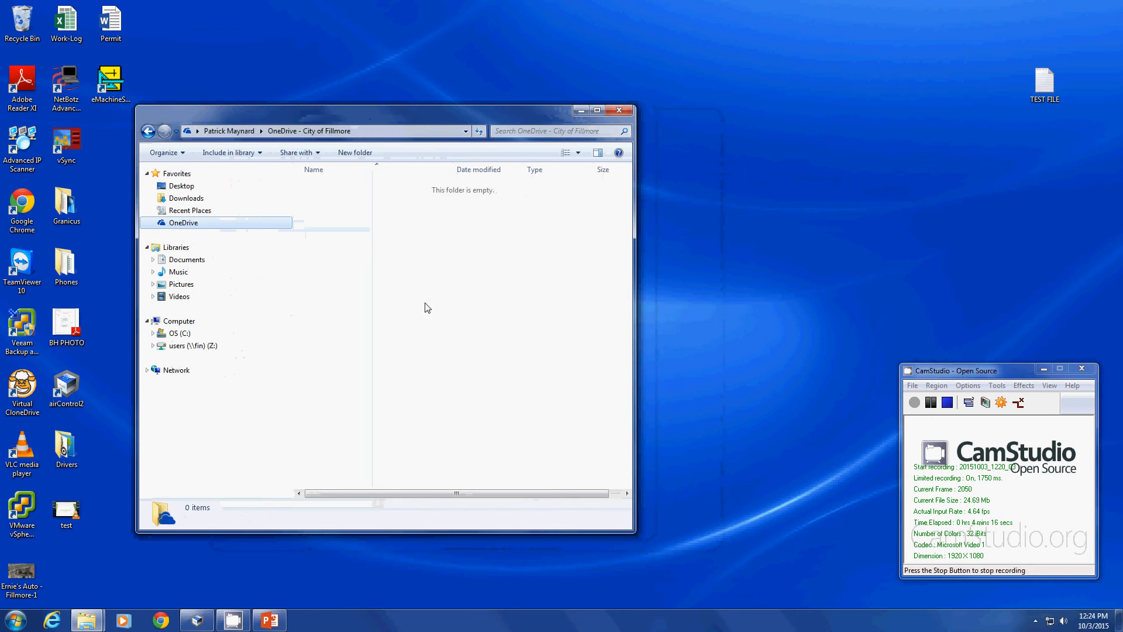
Move TEST FILE from the desktop into the OneDrive folder so it syncs.
left_click_drag(1044, 85, 326, 256)
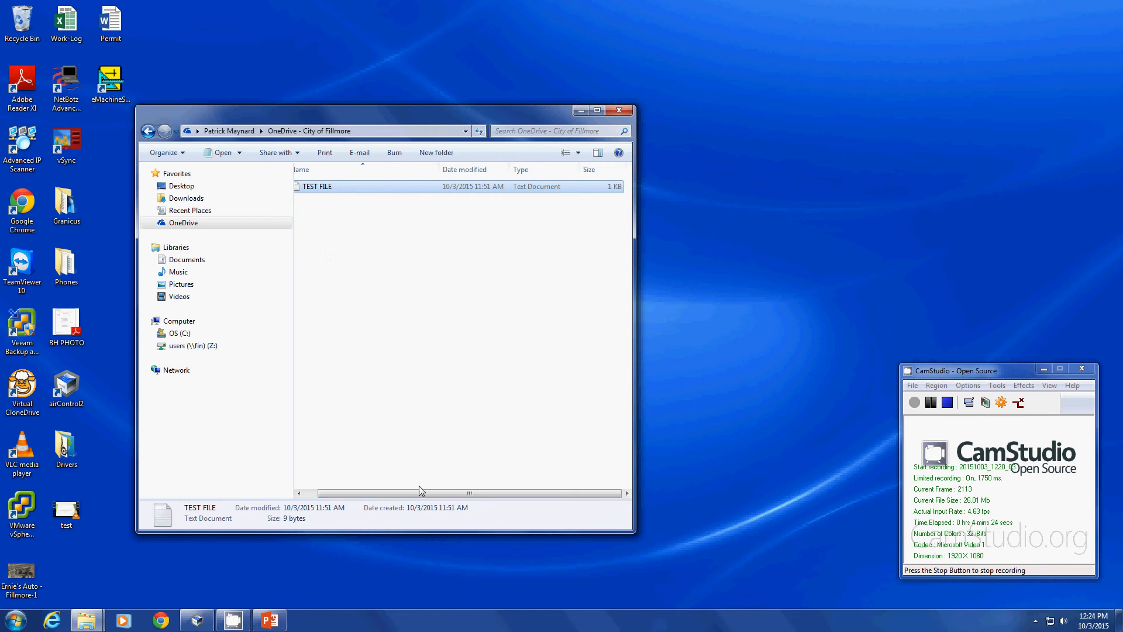
left_click_drag(403, 494, 354, 480)
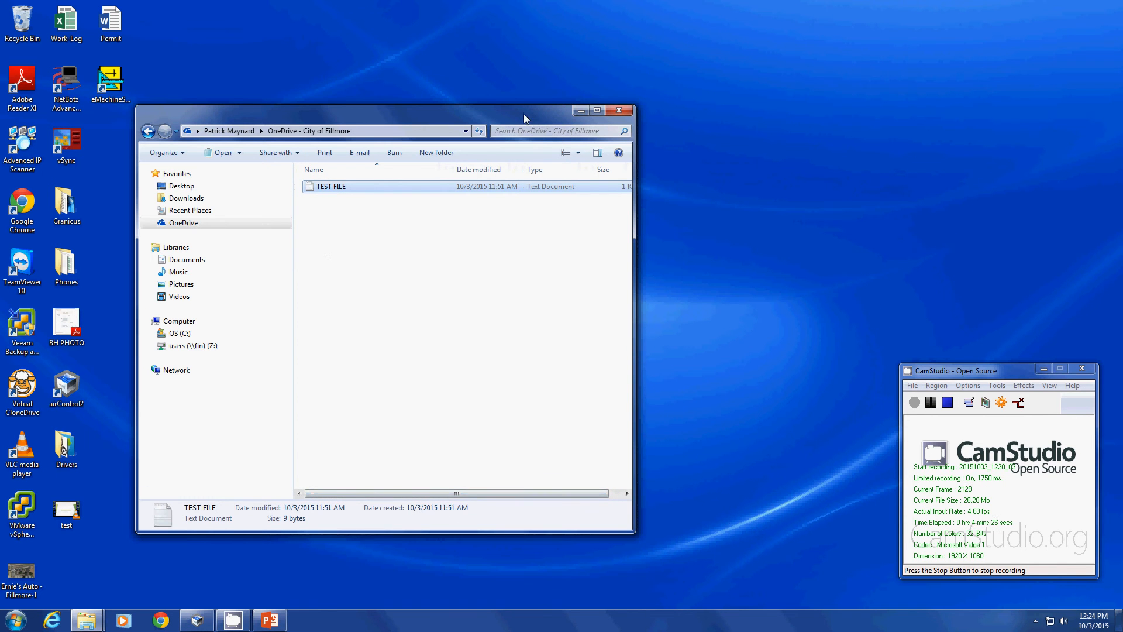
left_click_drag(524, 114, 491, 102)
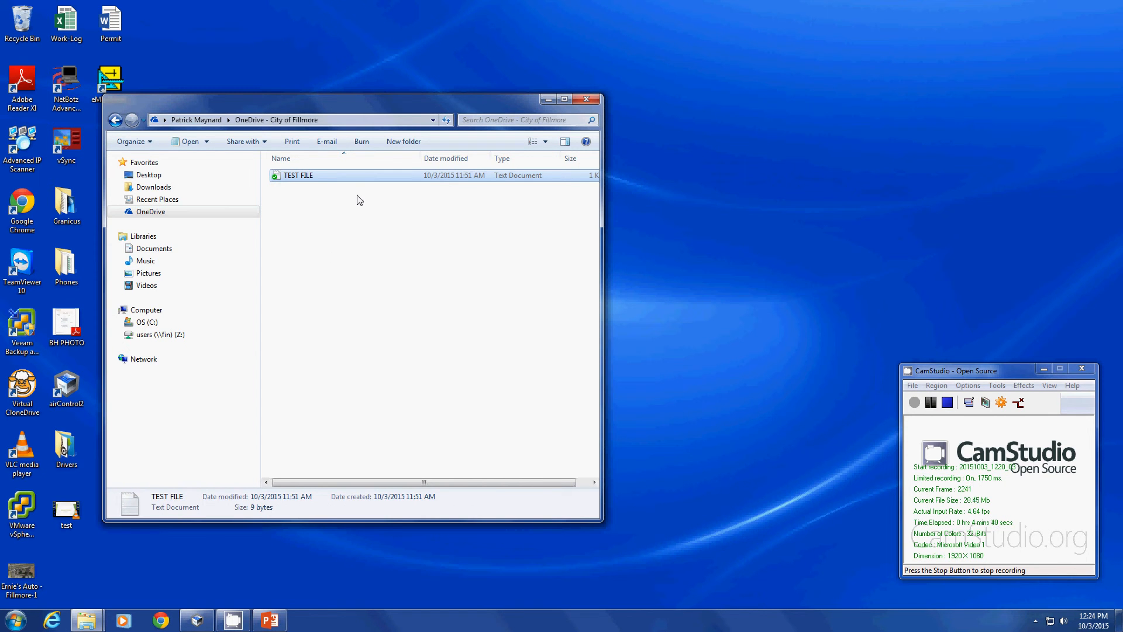
left_click_drag(300, 104, 306, 126)
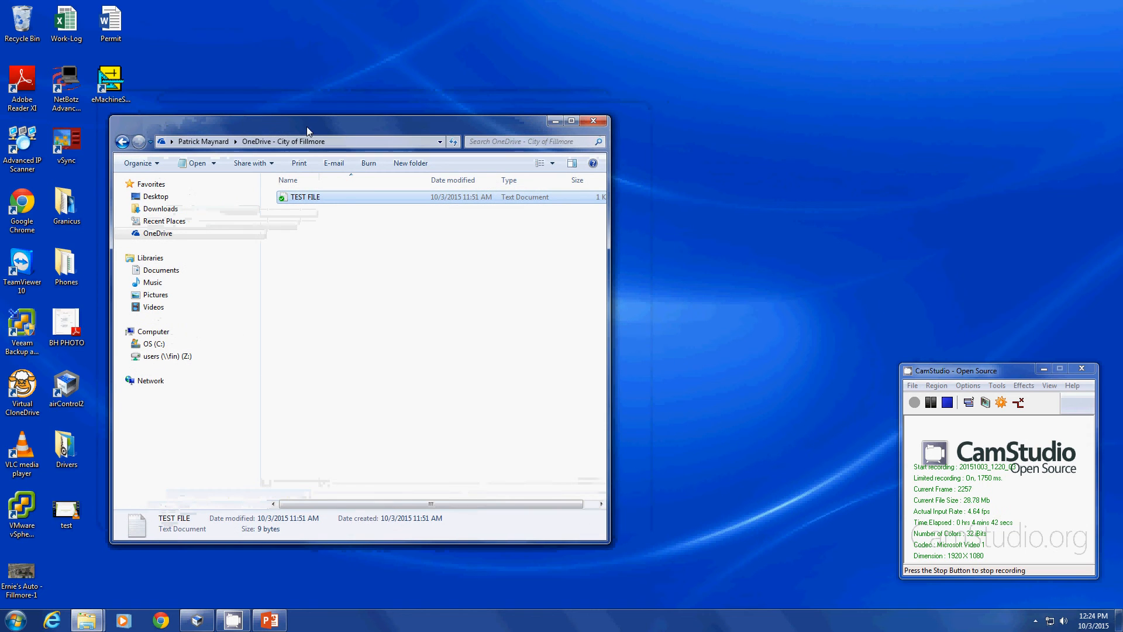
Share TEST FILE through the OneDrive for Business context menu, bringing up the Office 365 sign-in.
right_click(337, 200)
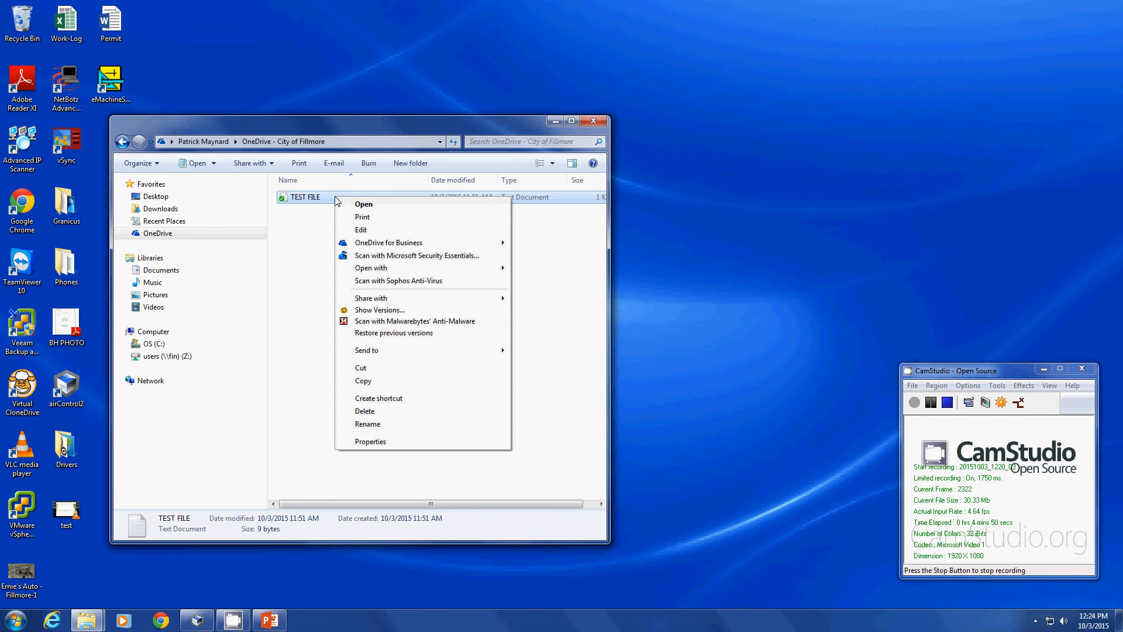
mouse_move(471, 243)
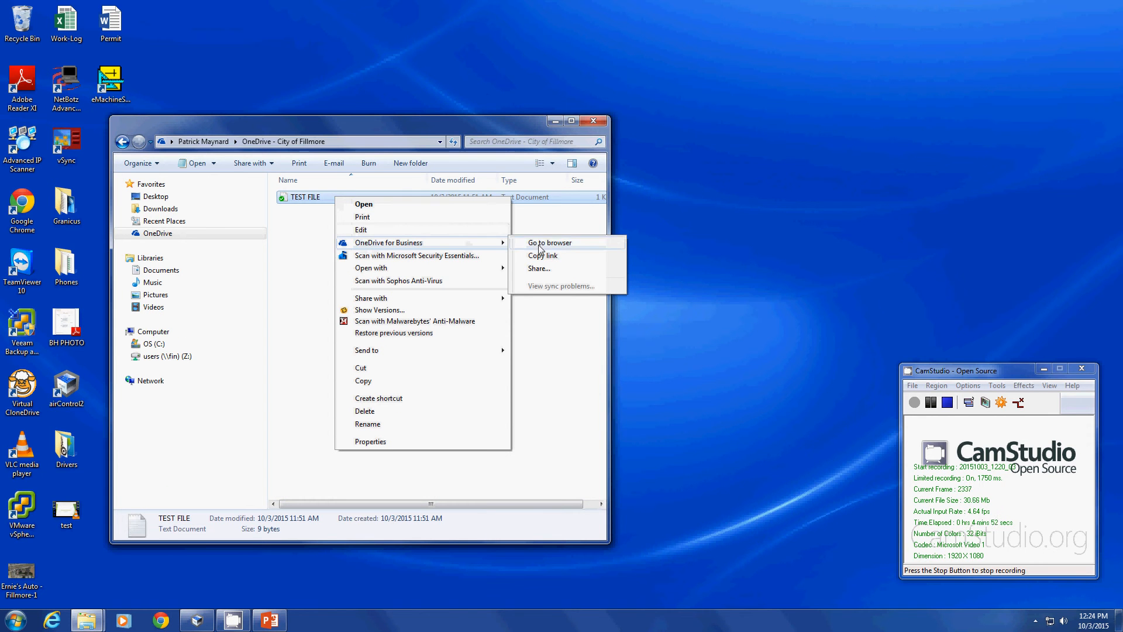
left_click(593, 270)
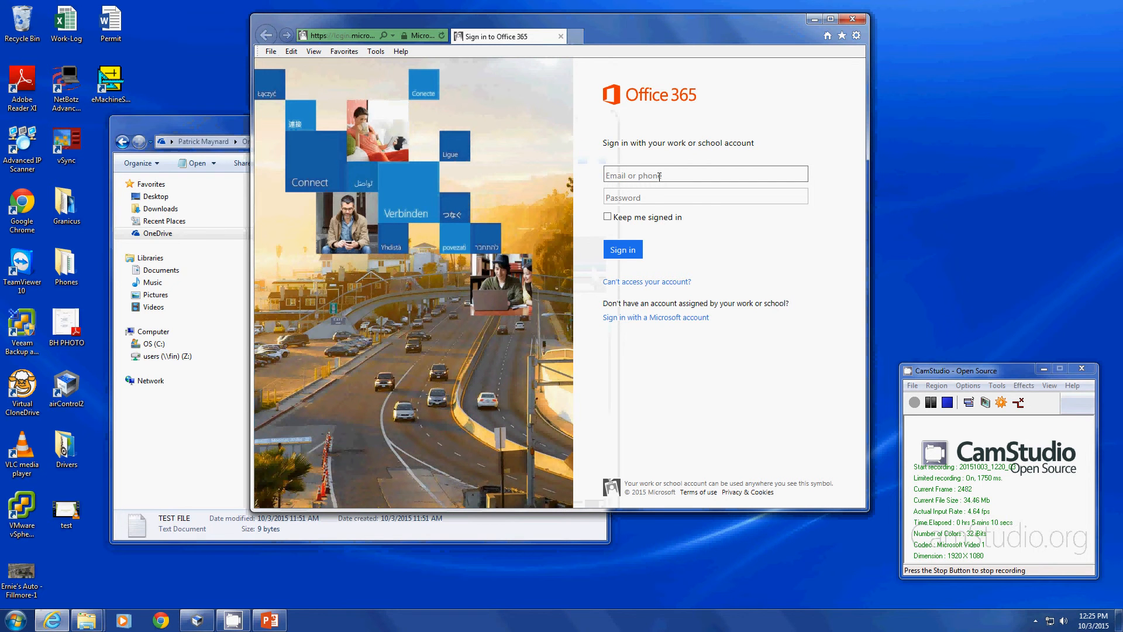
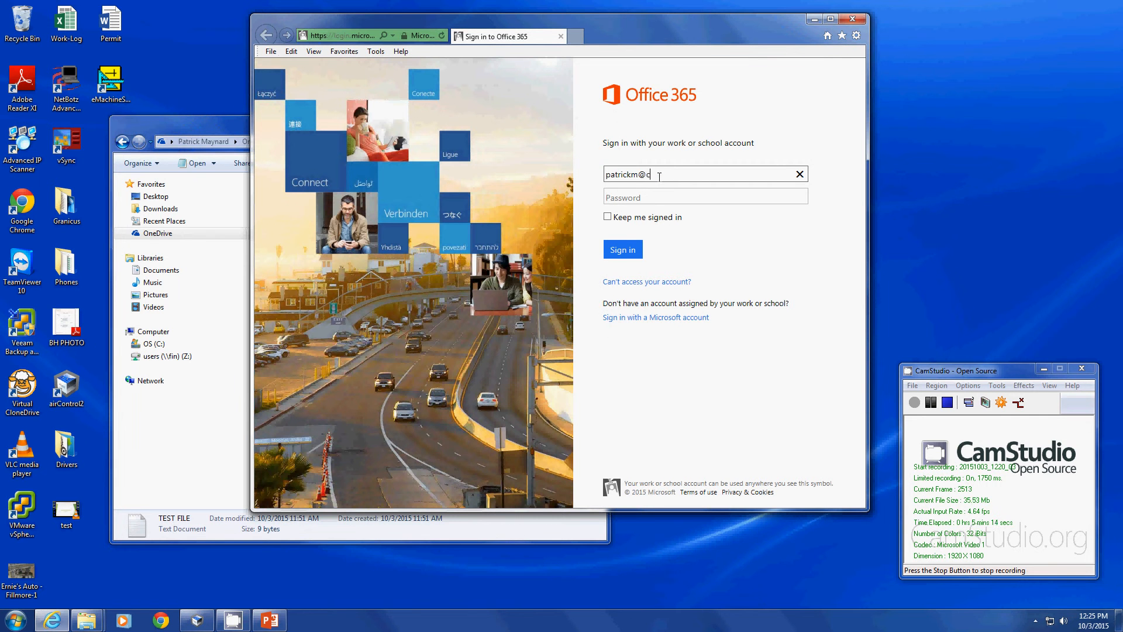
Sign in to Office 365 with the work account's e-mail and password.
key("Tab")
type("•••••••")
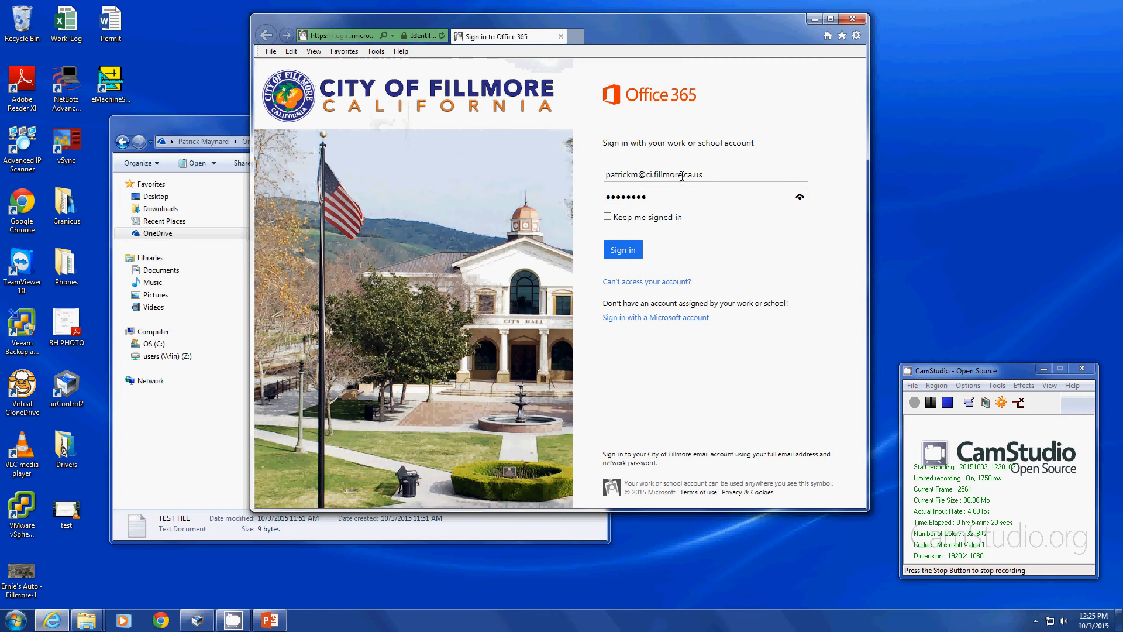
left_click(830, 19)
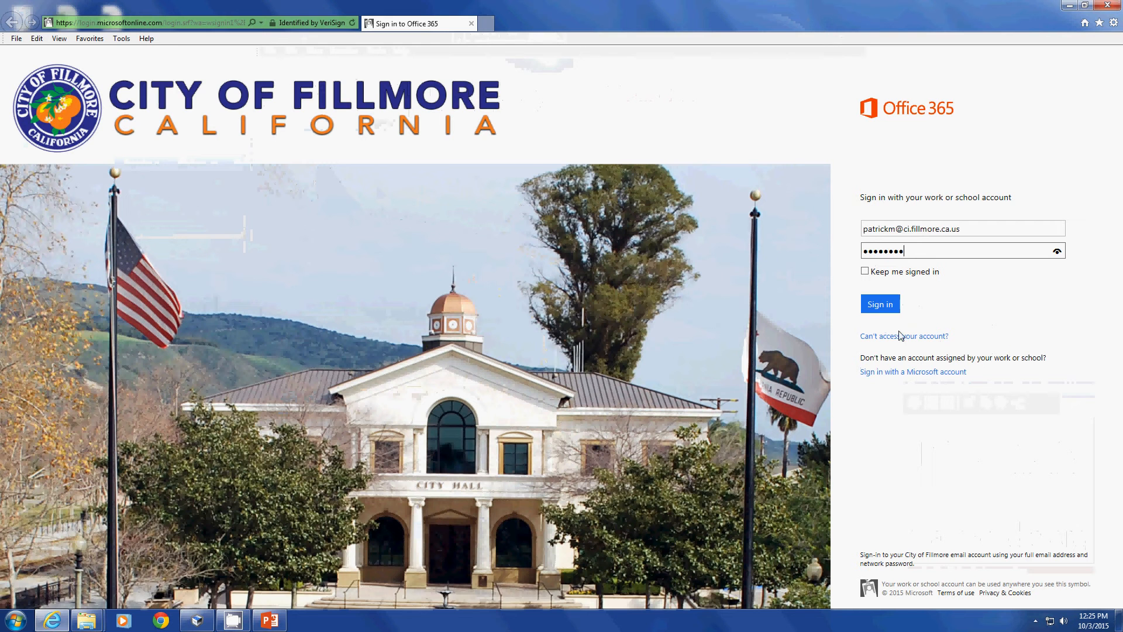
left_click(874, 305)
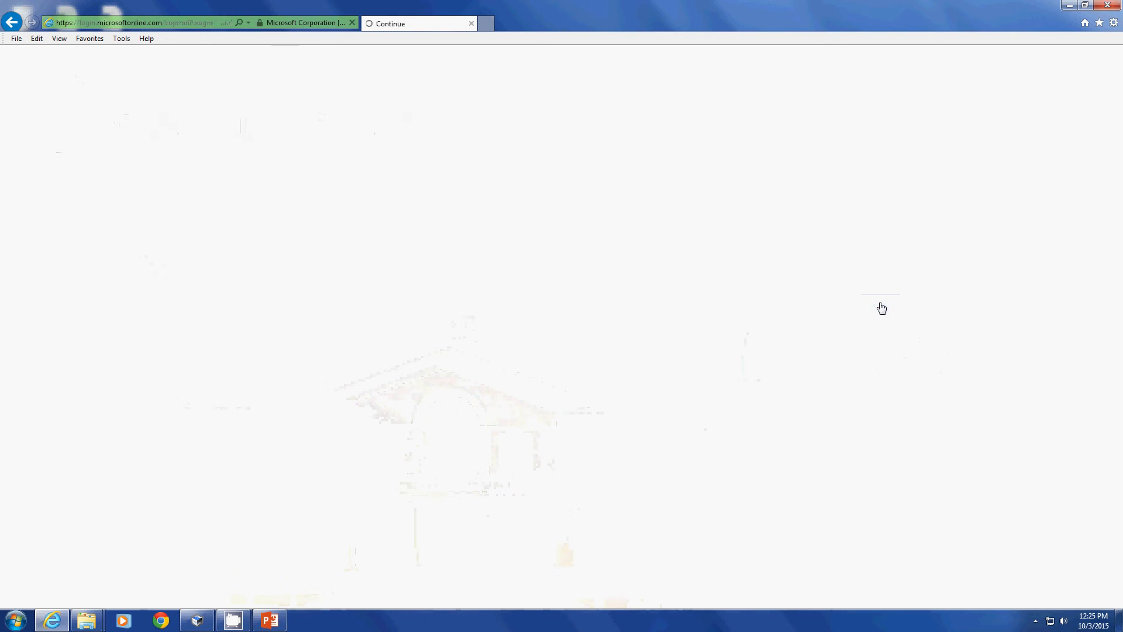
Place the browser's Share 'TEST FILE' dialog beside the Explorer OneDrive folder.
left_click(1085, 5)
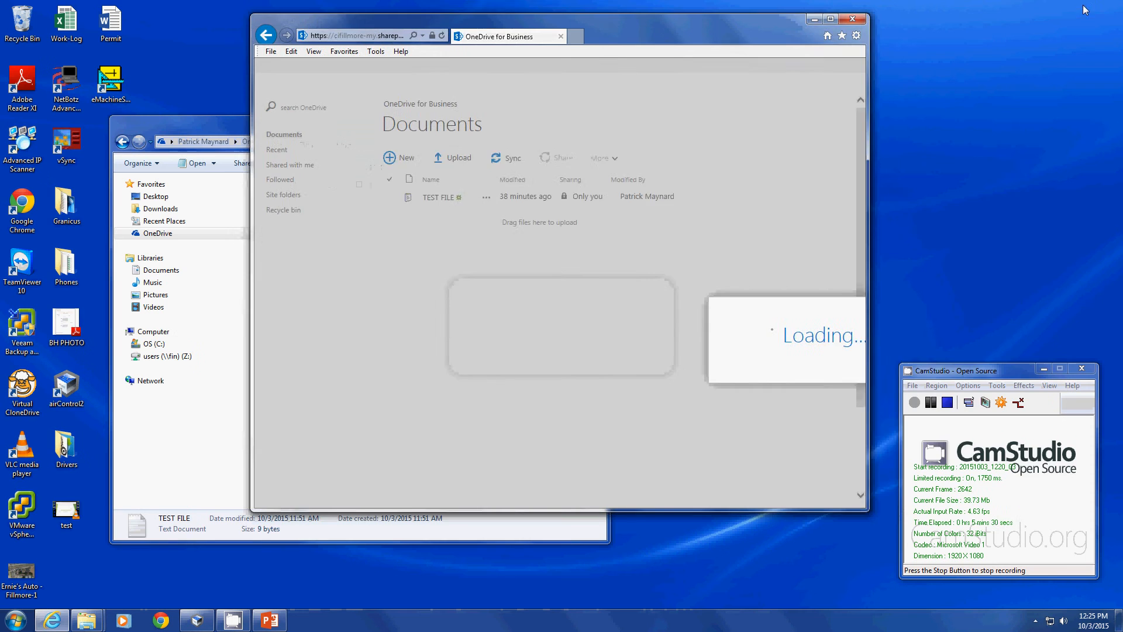
left_click_drag(595, 50, 772, 47)
left_click_drag(377, 118, 273, 91)
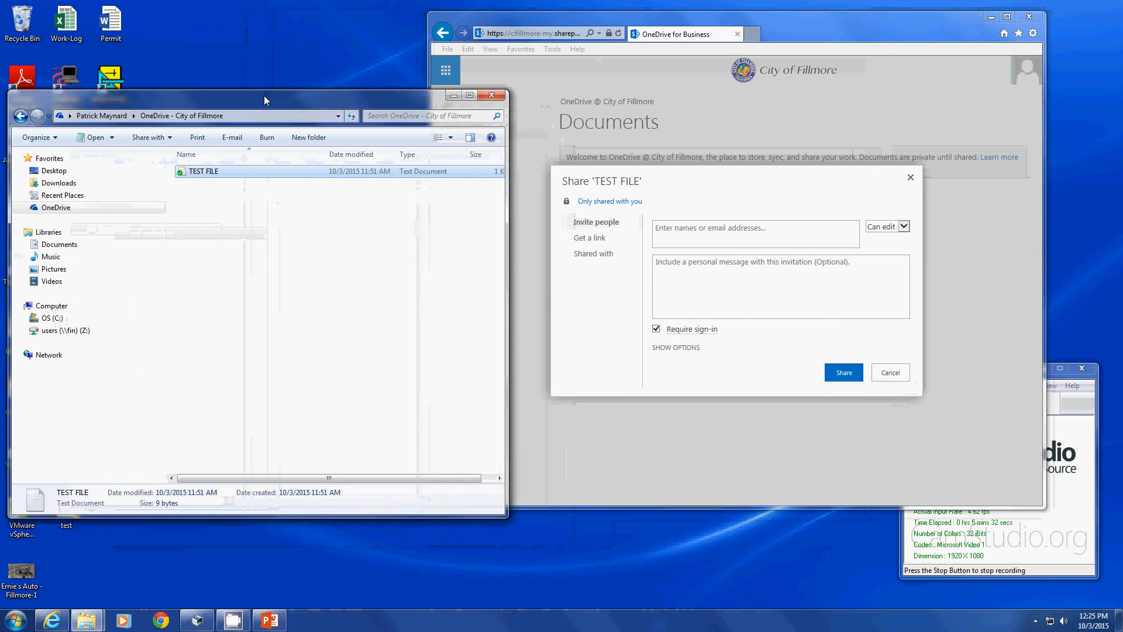
left_click_drag(706, 45, 746, 71)
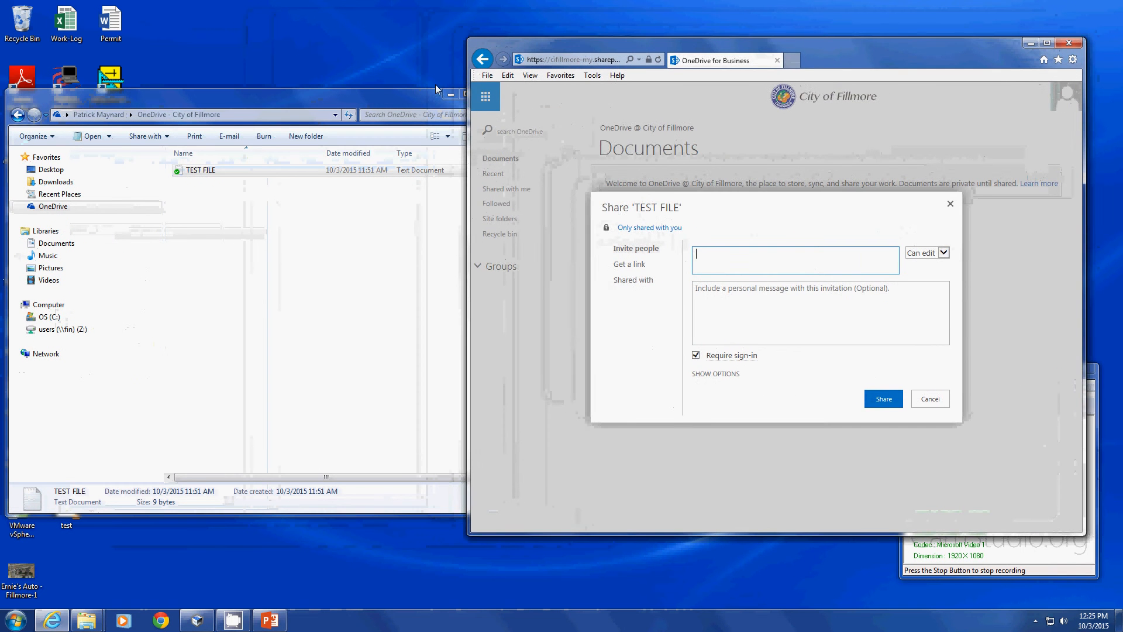
left_click_drag(806, 52, 765, 56)
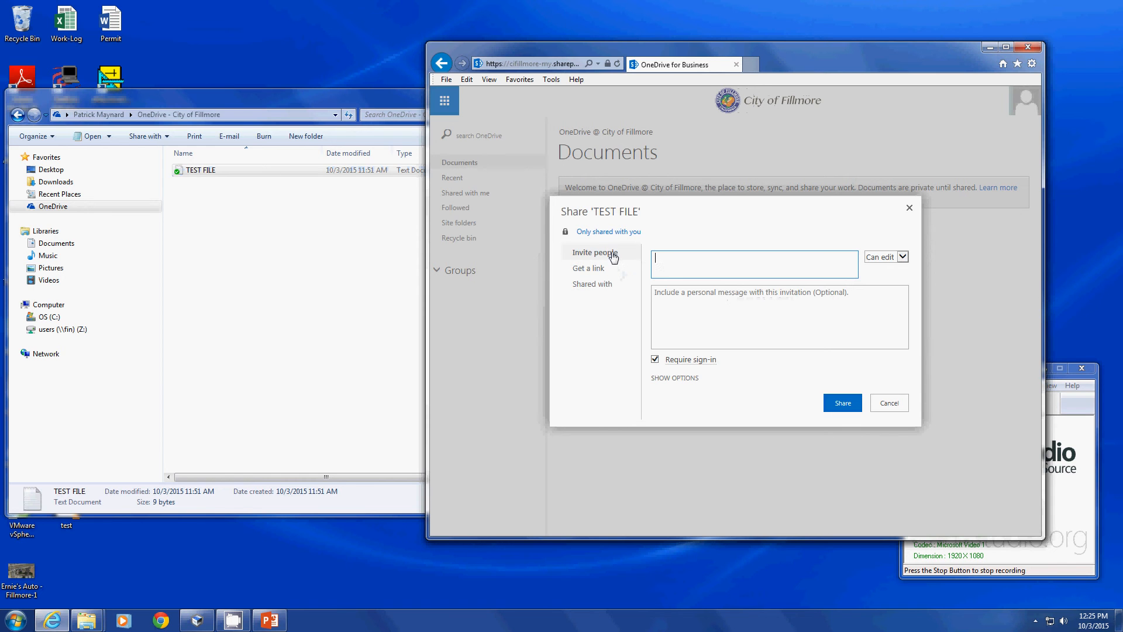
Invite the outside recipient's e-mail address to TEST FILE with Can edit permission and send it.
left_click(738, 260)
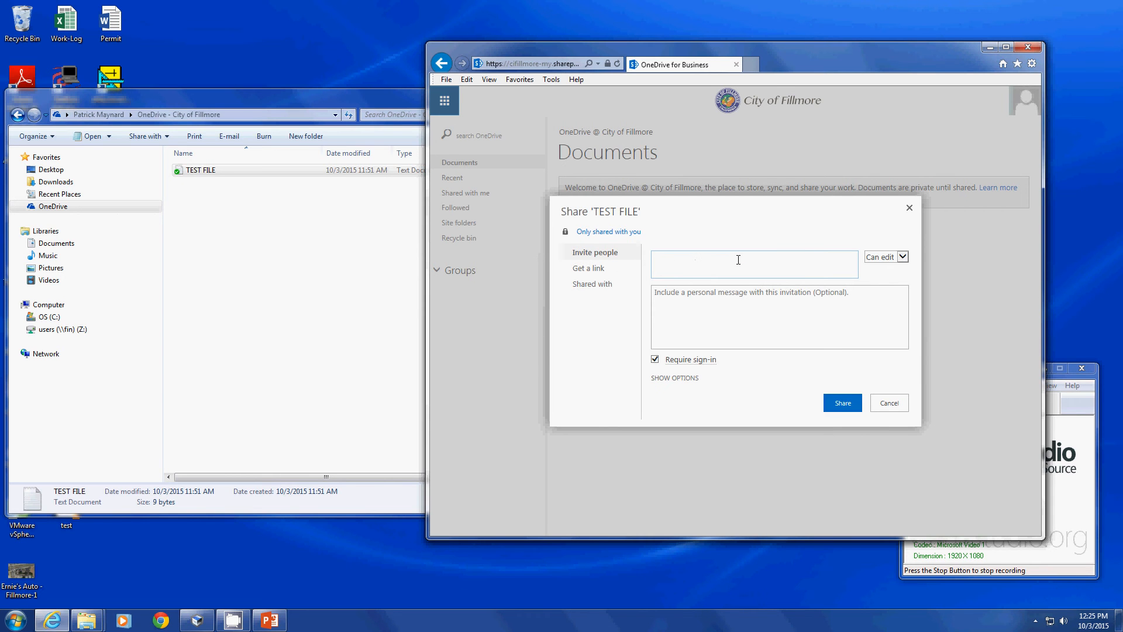
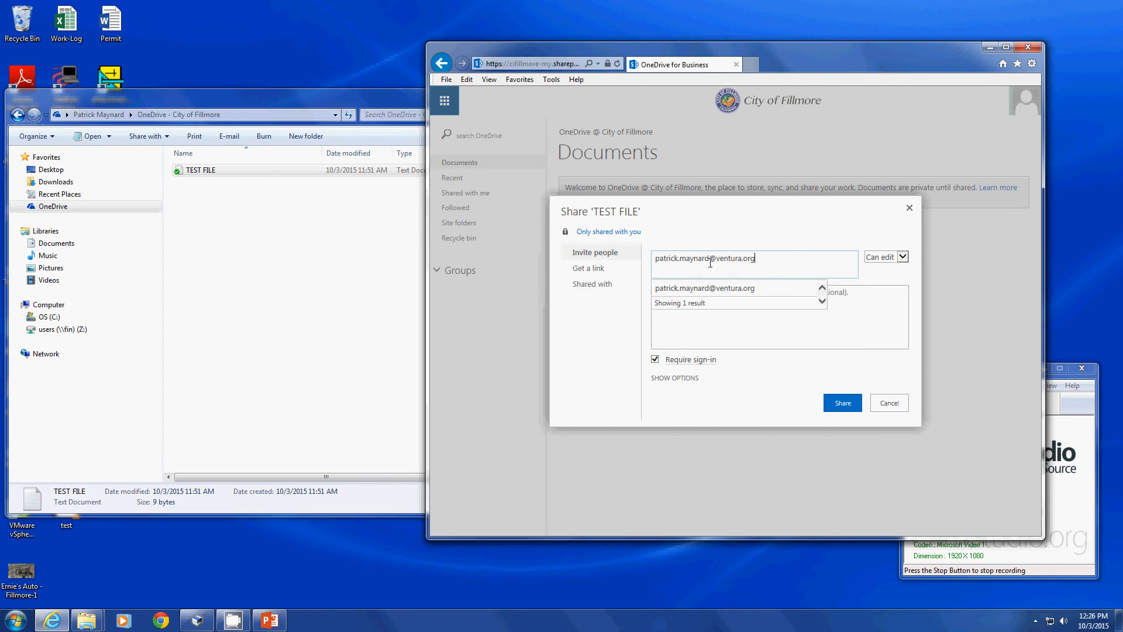
left_click(874, 263)
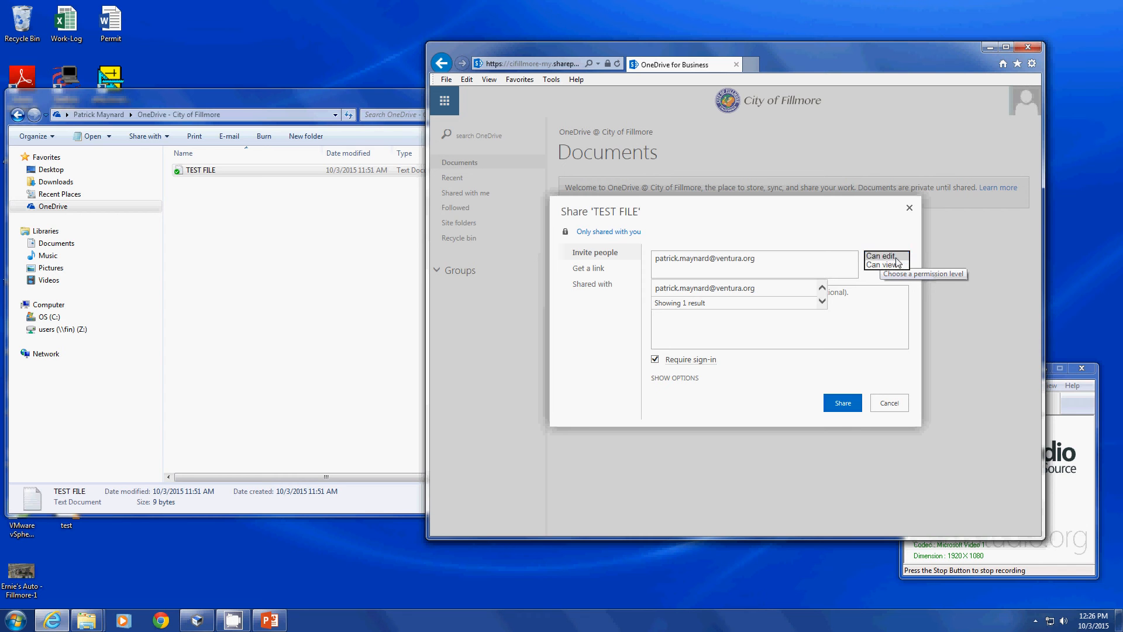
left_click(897, 258)
left_click(898, 260)
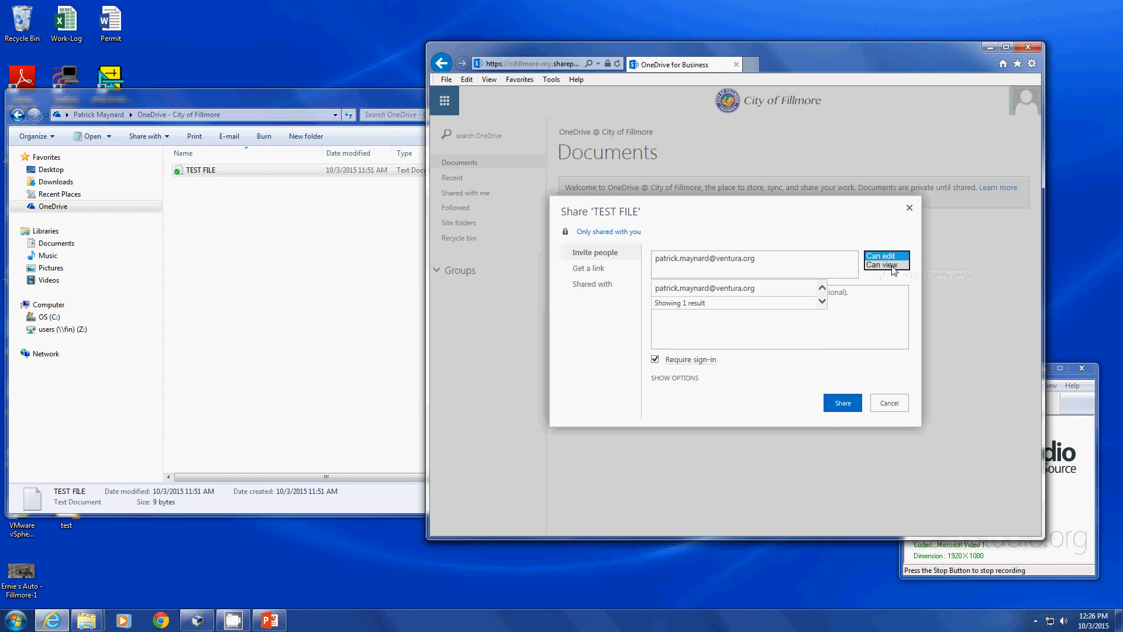
left_click(889, 266)
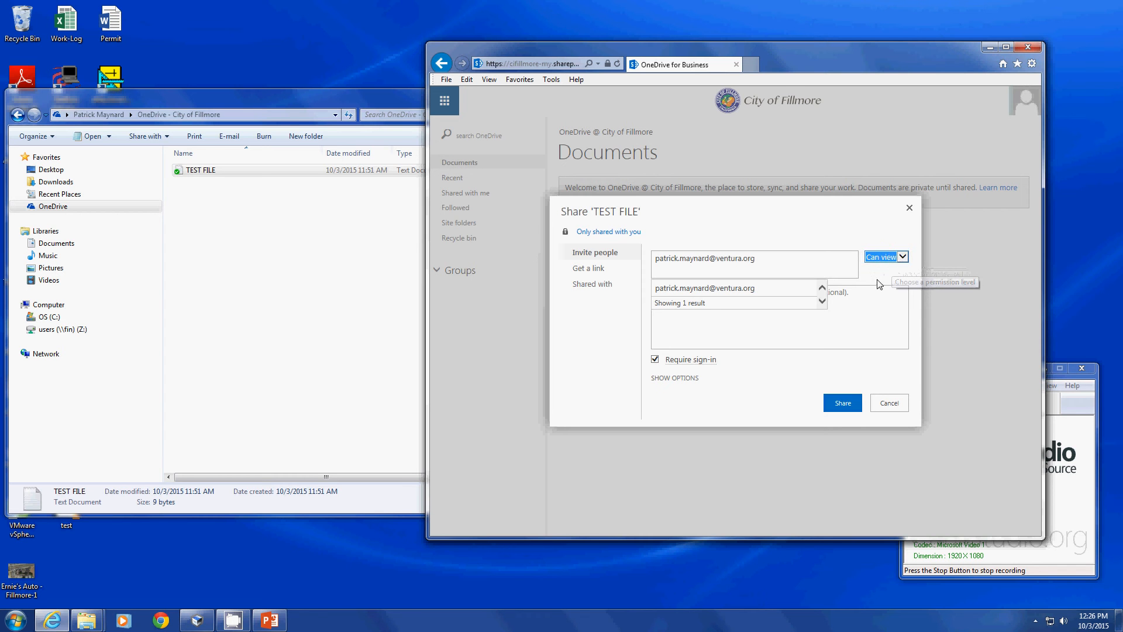
left_click(882, 261)
left_click(880, 249)
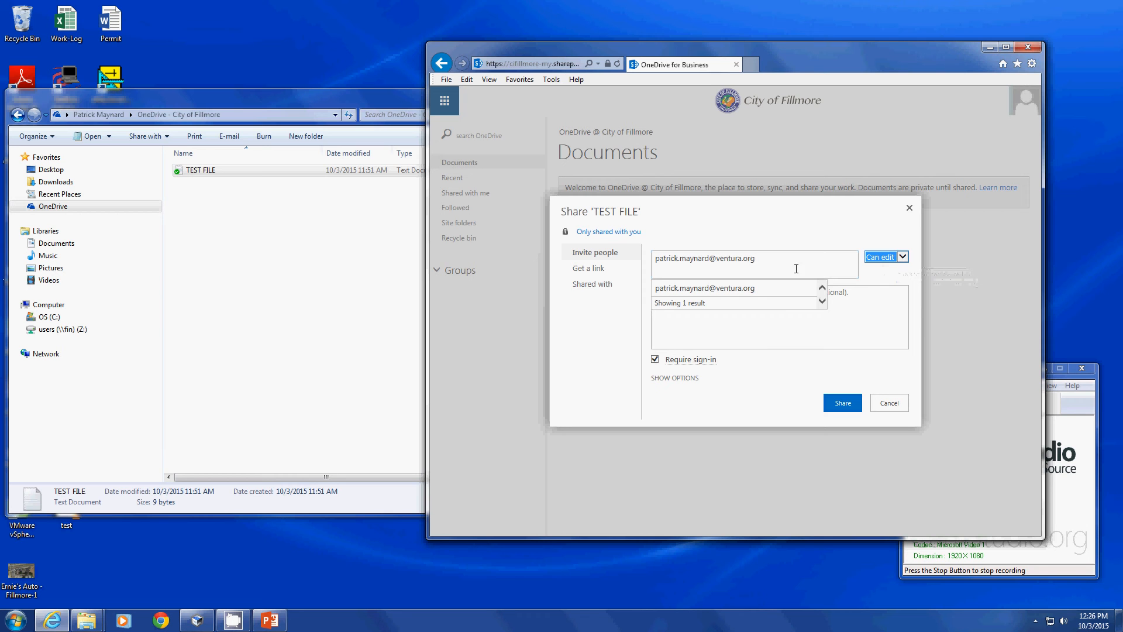
left_click(765, 364)
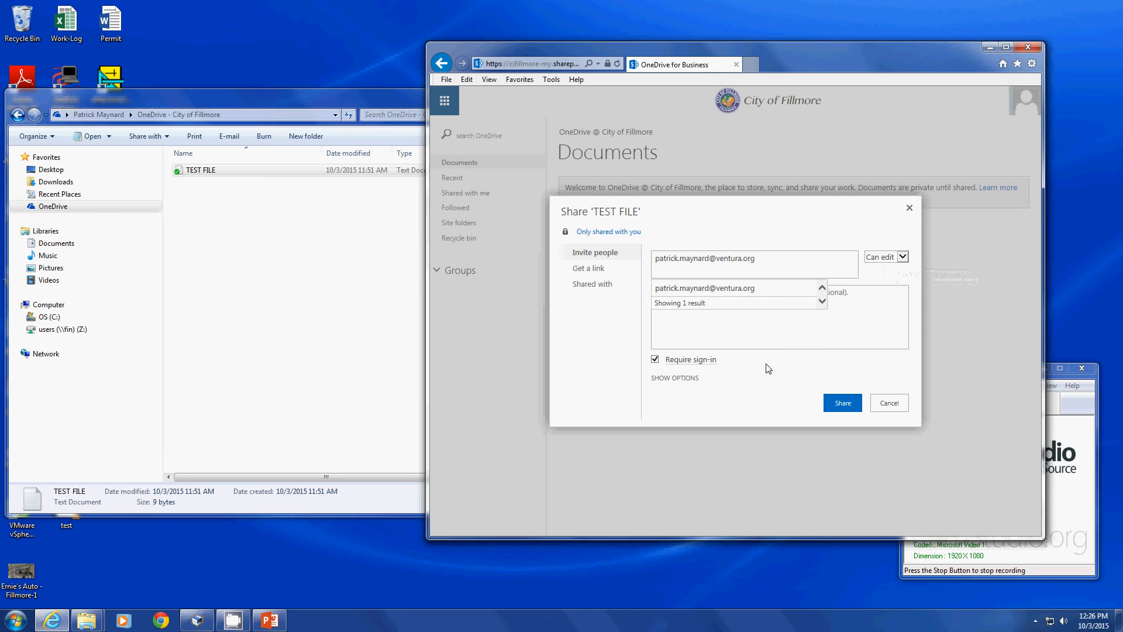
left_click(833, 404)
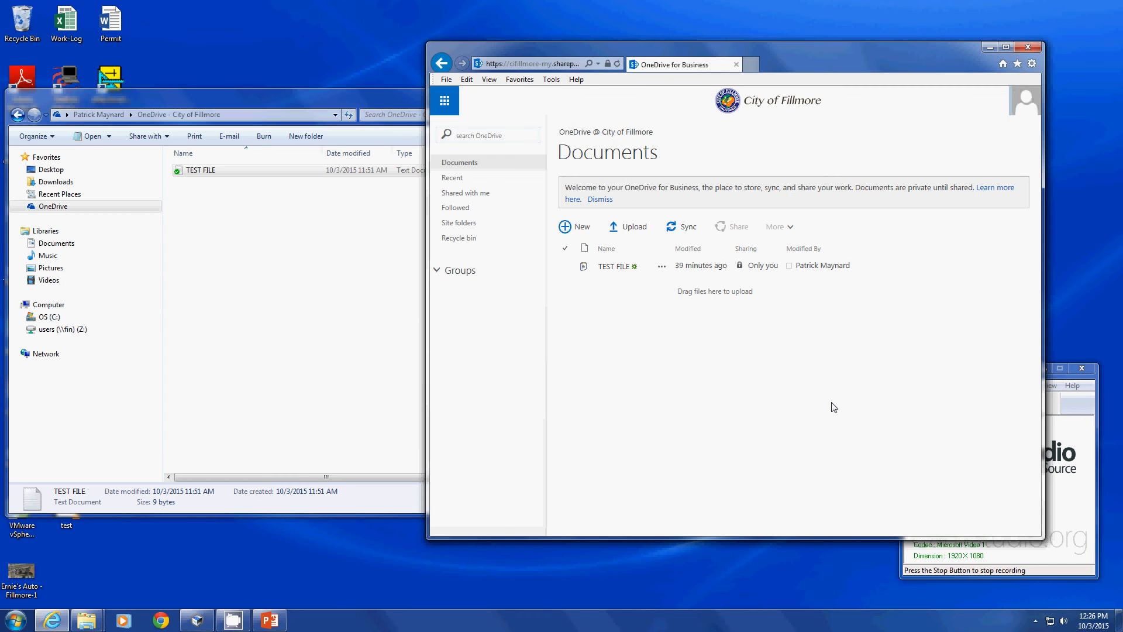
Rearrange the windows and close the online OneDrive browser window, keeping the local folder open.
left_click(308, 268)
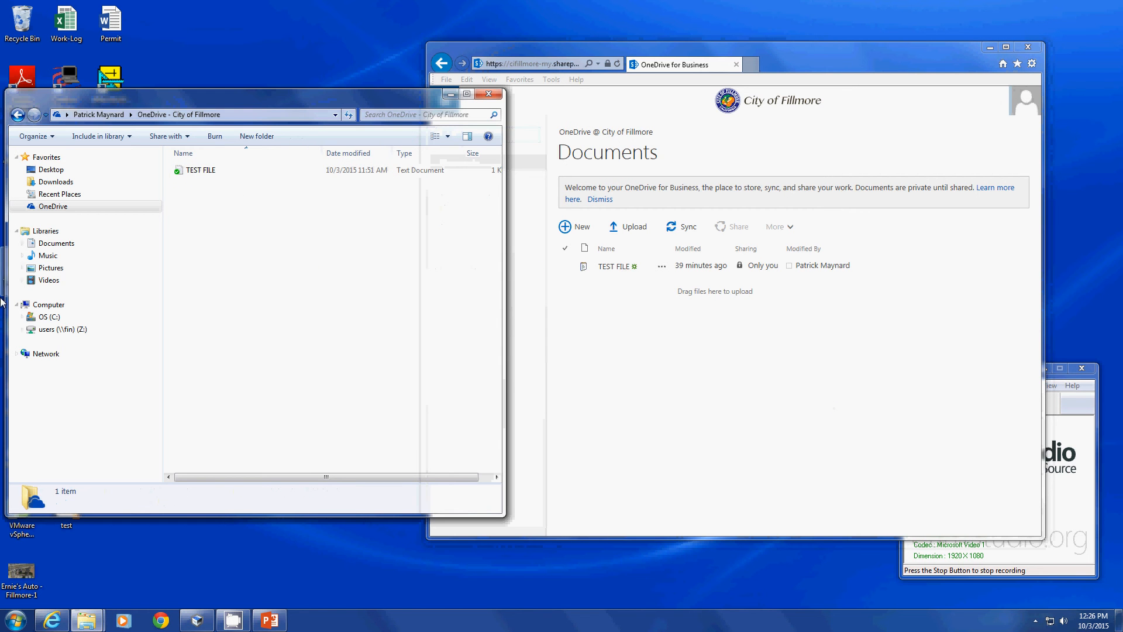
left_click(16, 618)
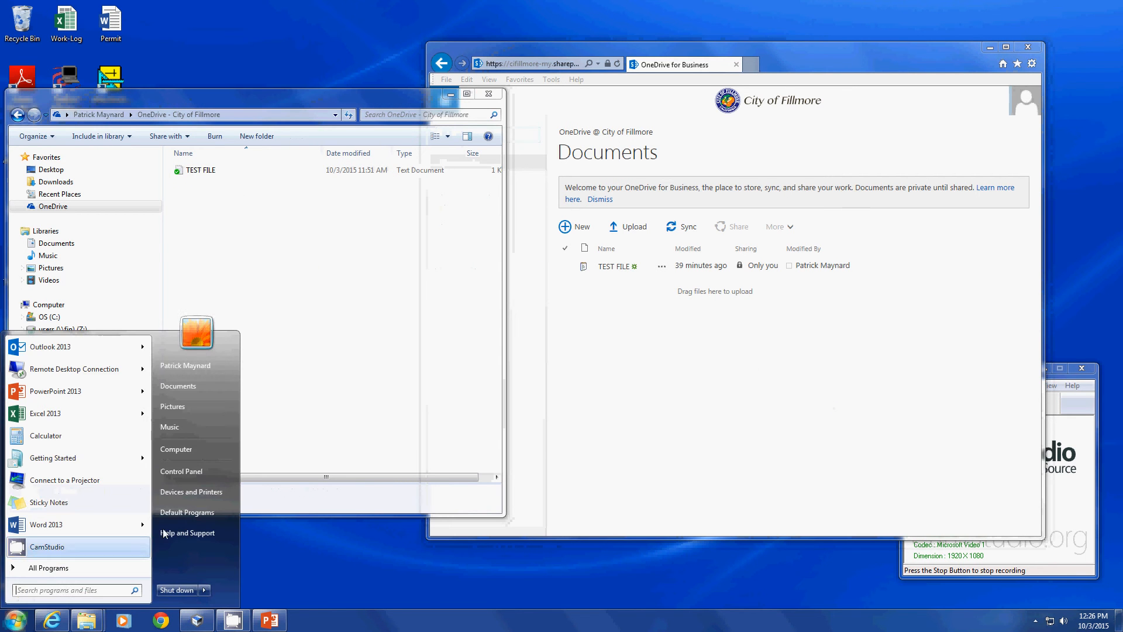
left_click(321, 353)
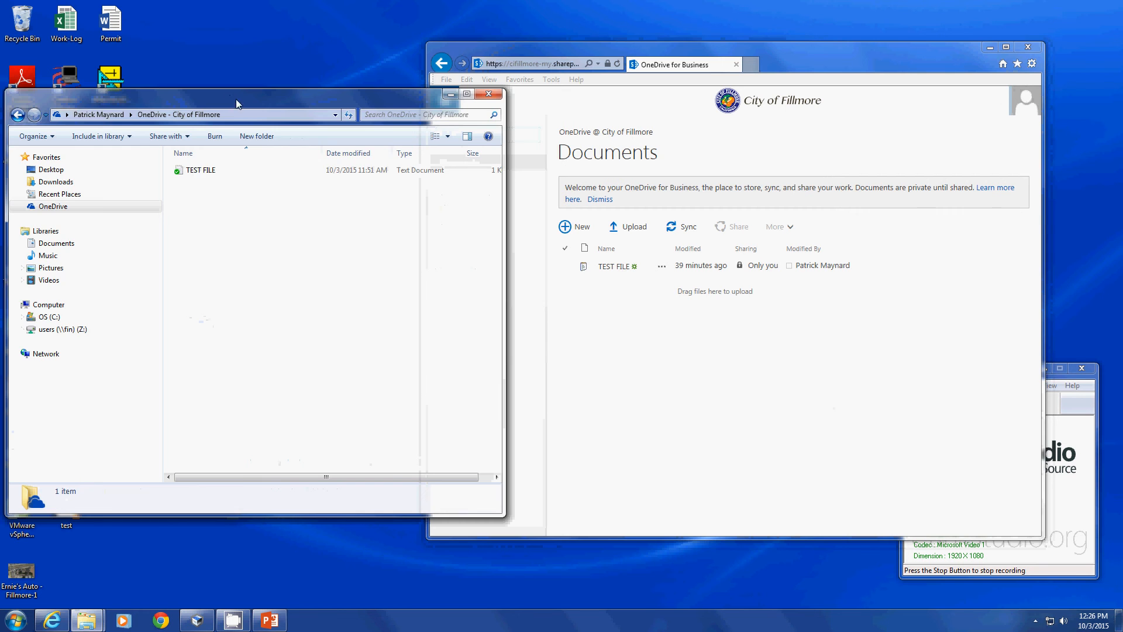
left_click_drag(236, 99, 303, 100)
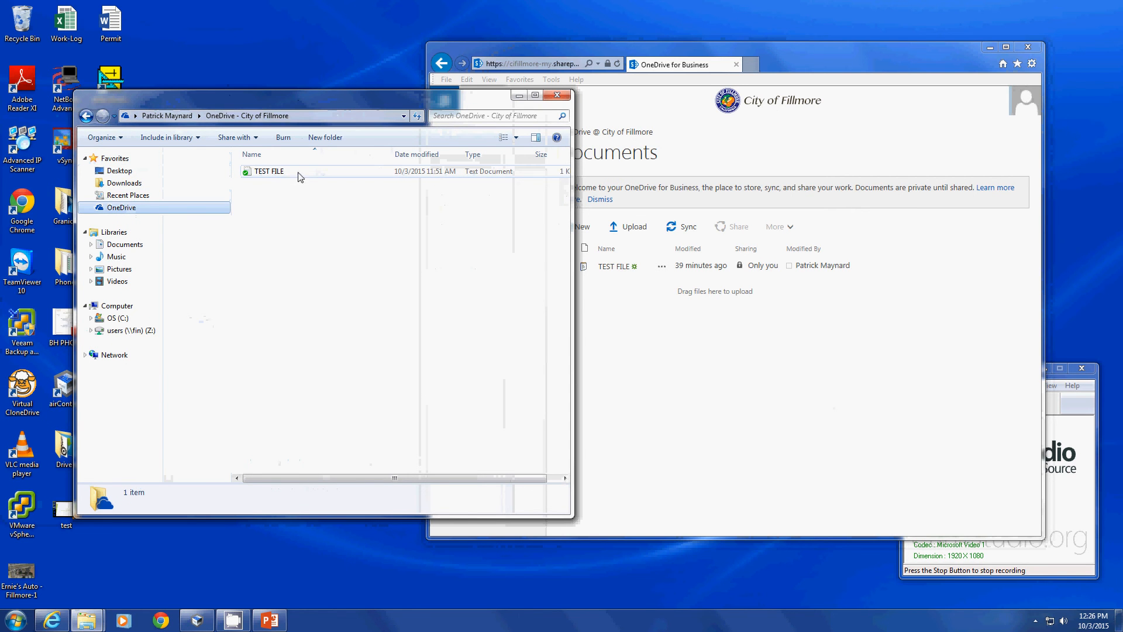
left_click_drag(441, 109, 400, 108)
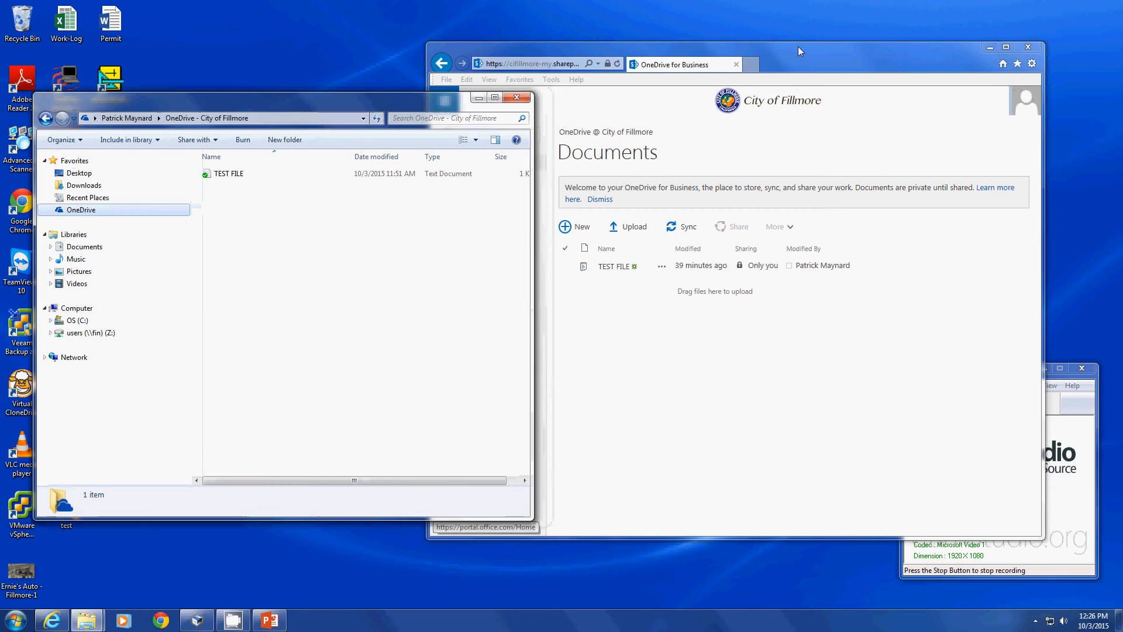
left_click(798, 47)
left_click_drag(1022, 51, 1059, 51)
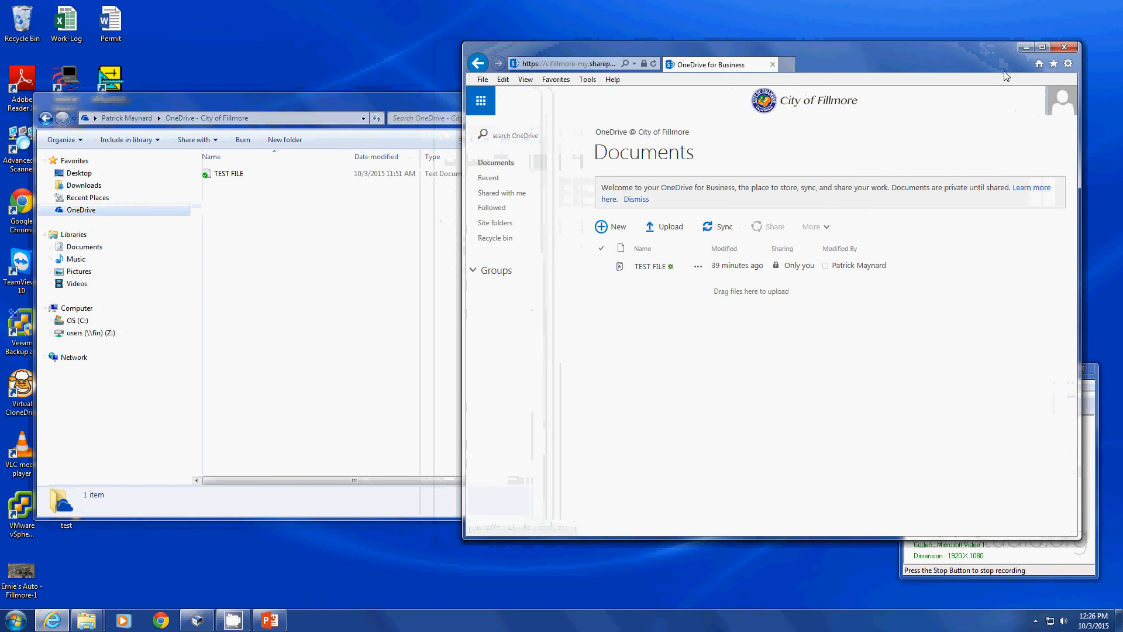
left_click(1065, 46)
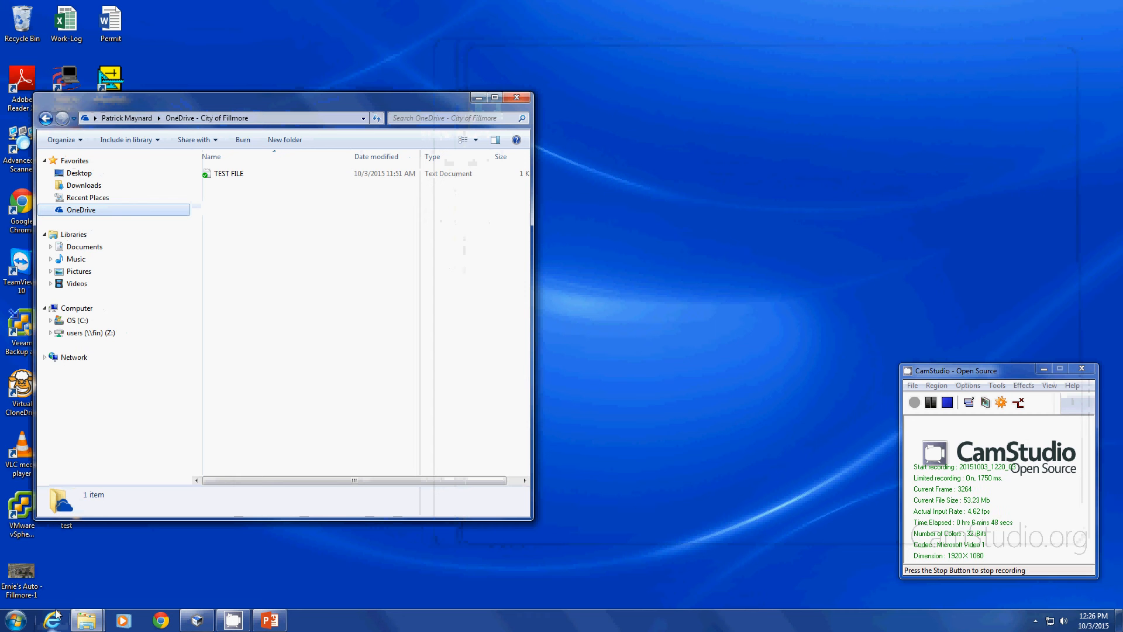
Close Explorer, open Internet Explorer full screen and go to portal.office.com.
left_click(517, 97)
left_click(53, 620)
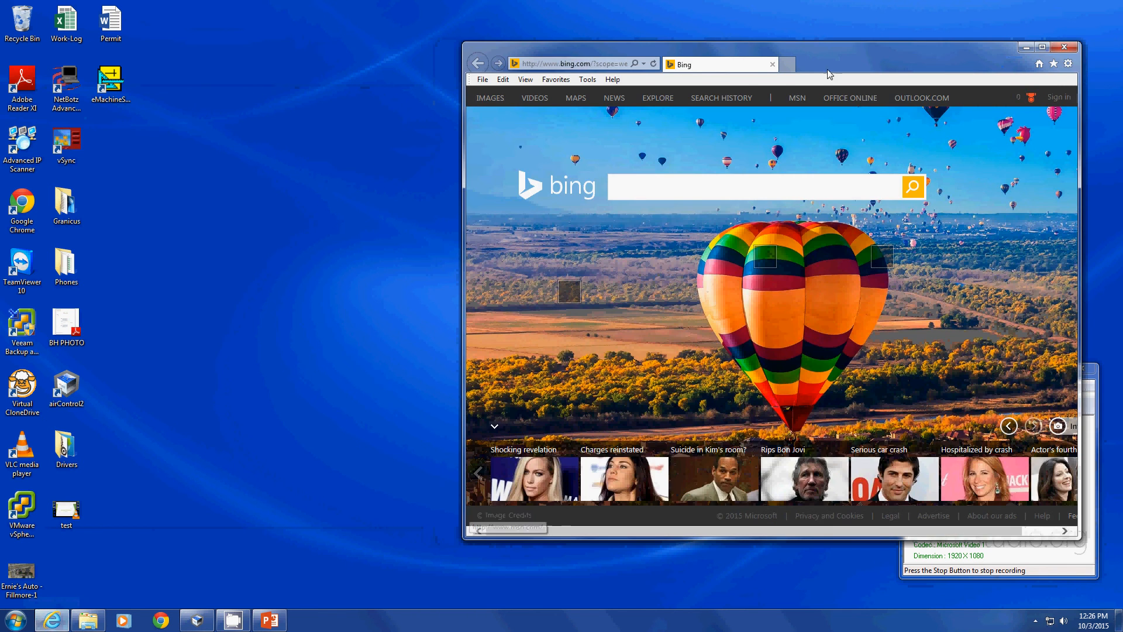
left_click_drag(825, 71, 640, 74)
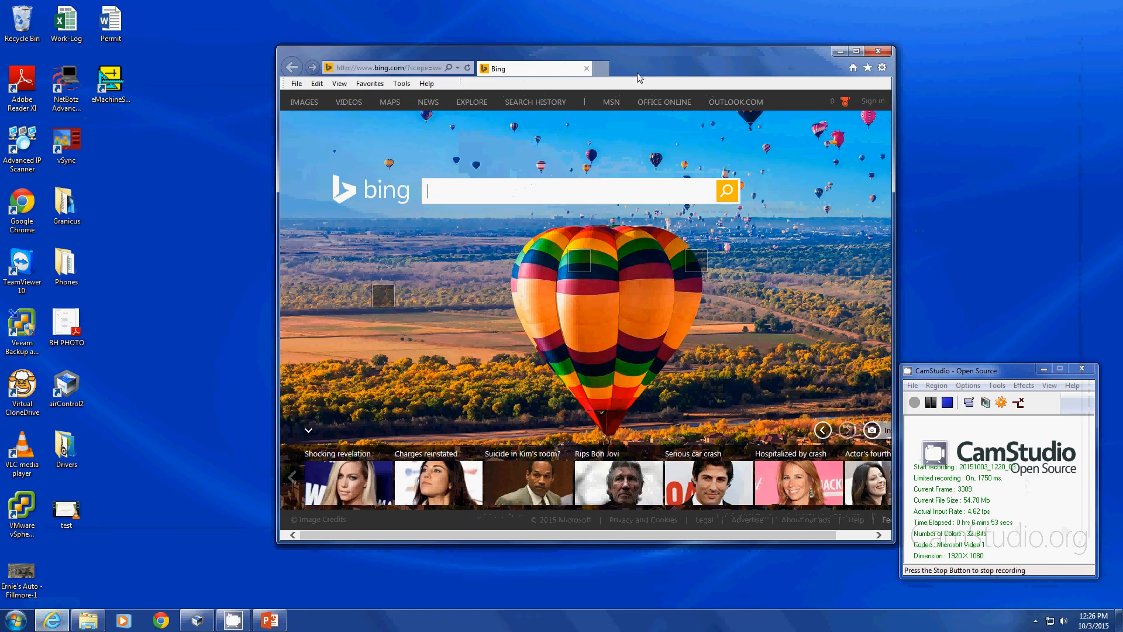
double_click(432, 56)
left_click(311, 26)
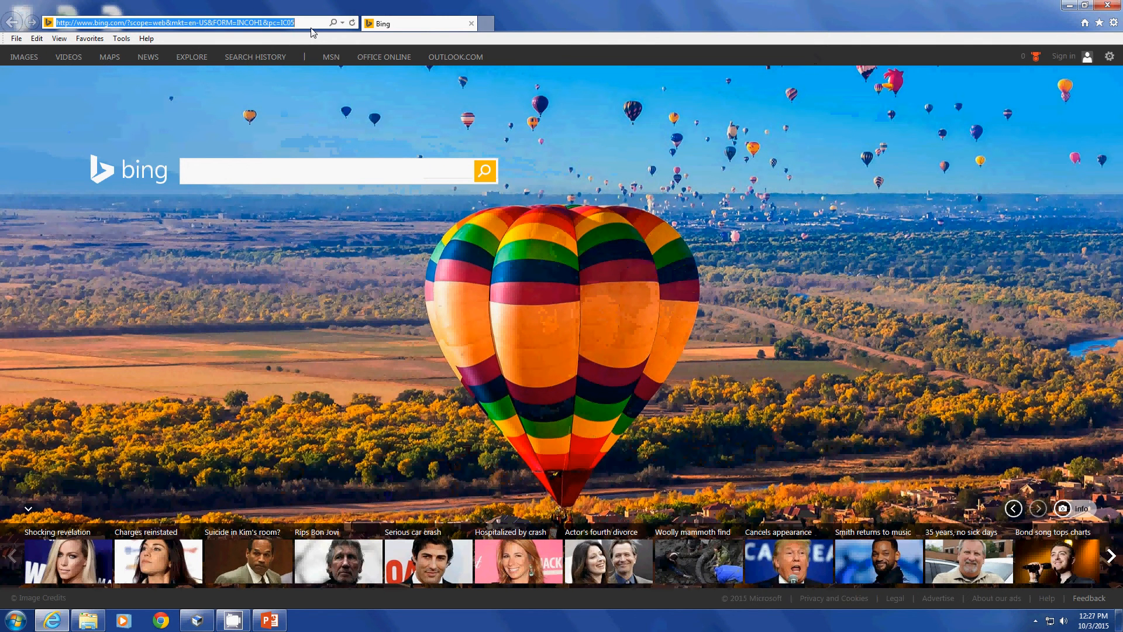
type("portal.office.com")
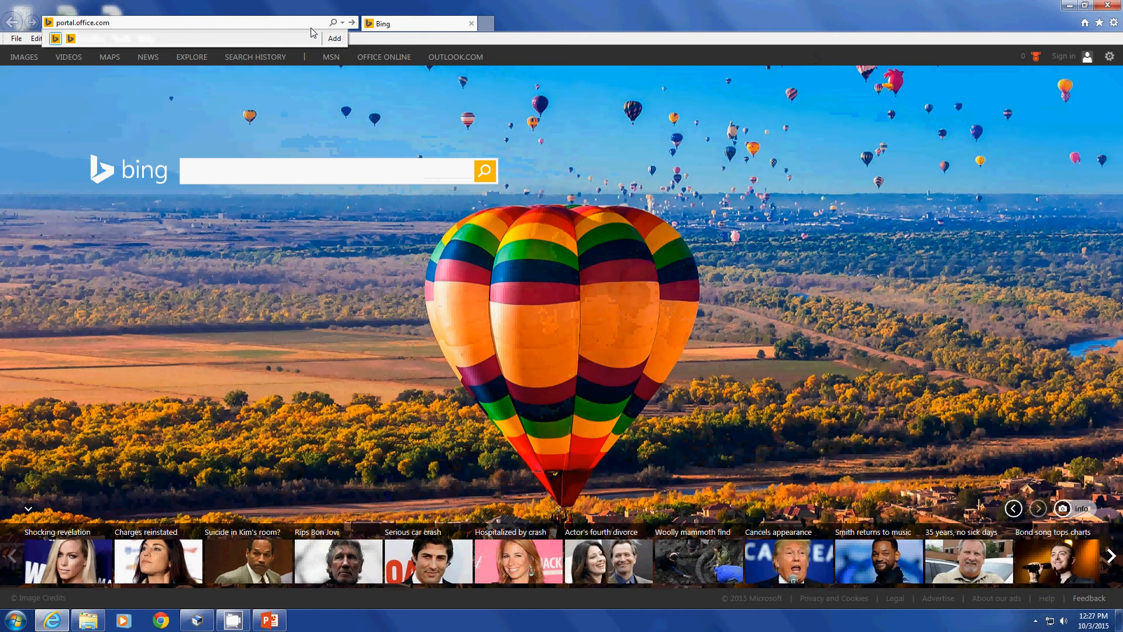
key("Return")
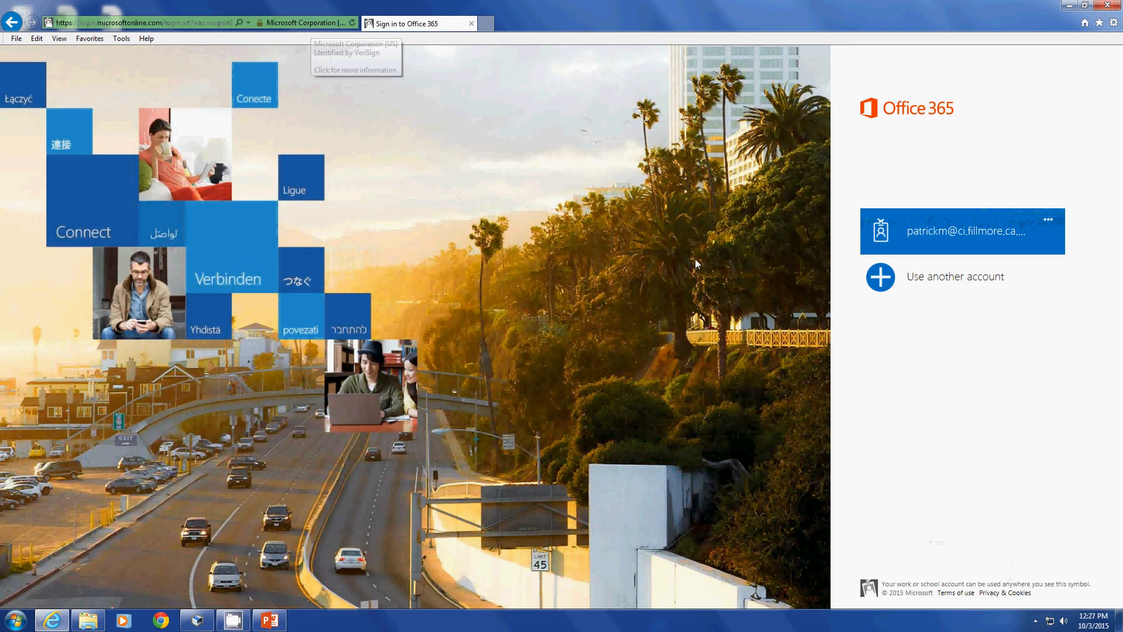
Sign in with the work account and its password.
left_click(1011, 249)
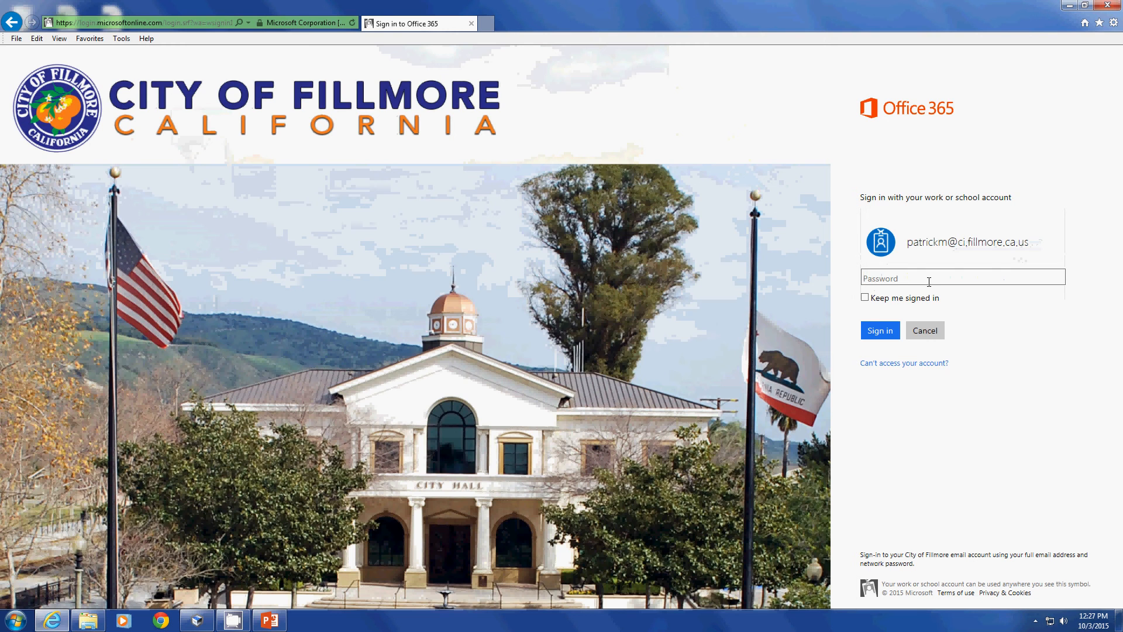
left_click(929, 282)
type("********")
key("Return")
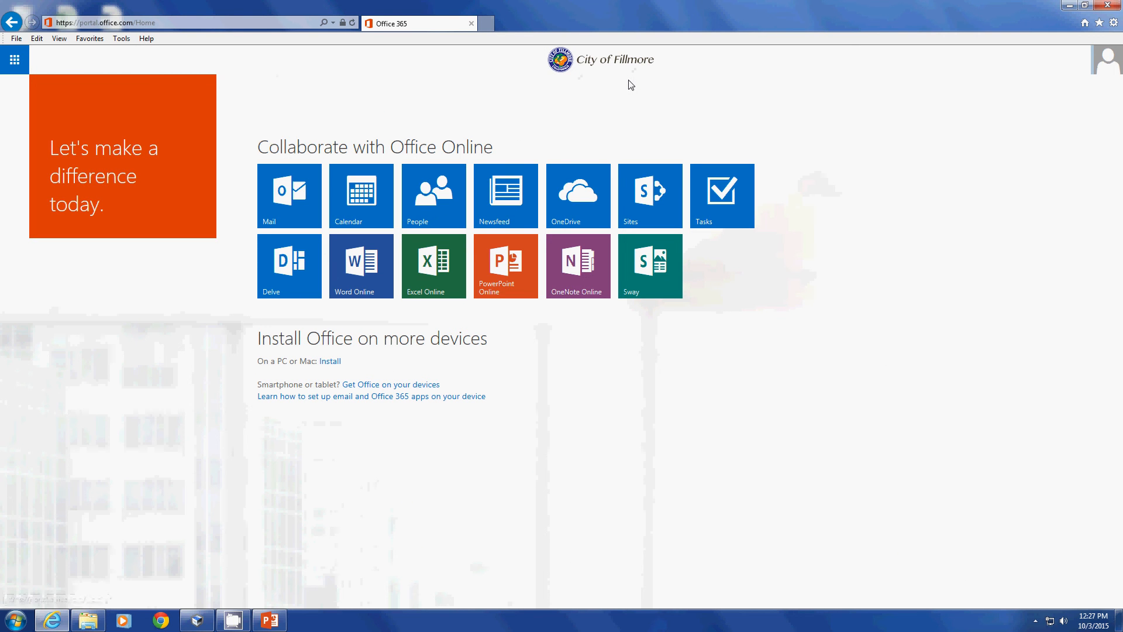
Open the OneDrive tile to show TEST FILE in the Documents list.
left_click(580, 219)
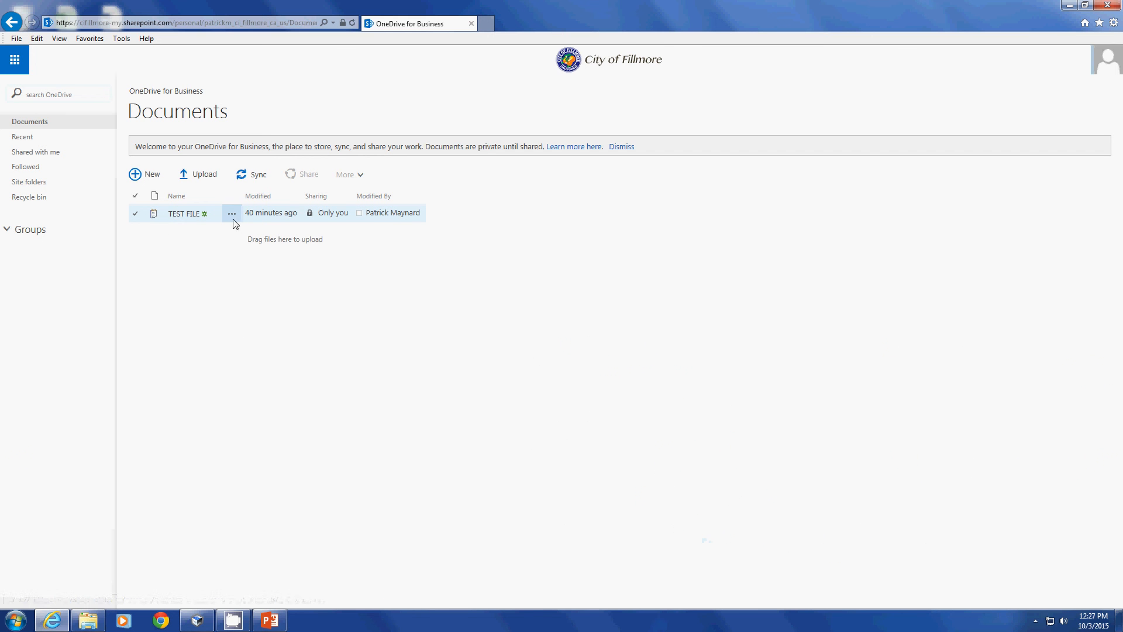
Restore the browser and open Computer > OneDrive - City of Fillmore in Explorer beside it.
double_click(381, 4)
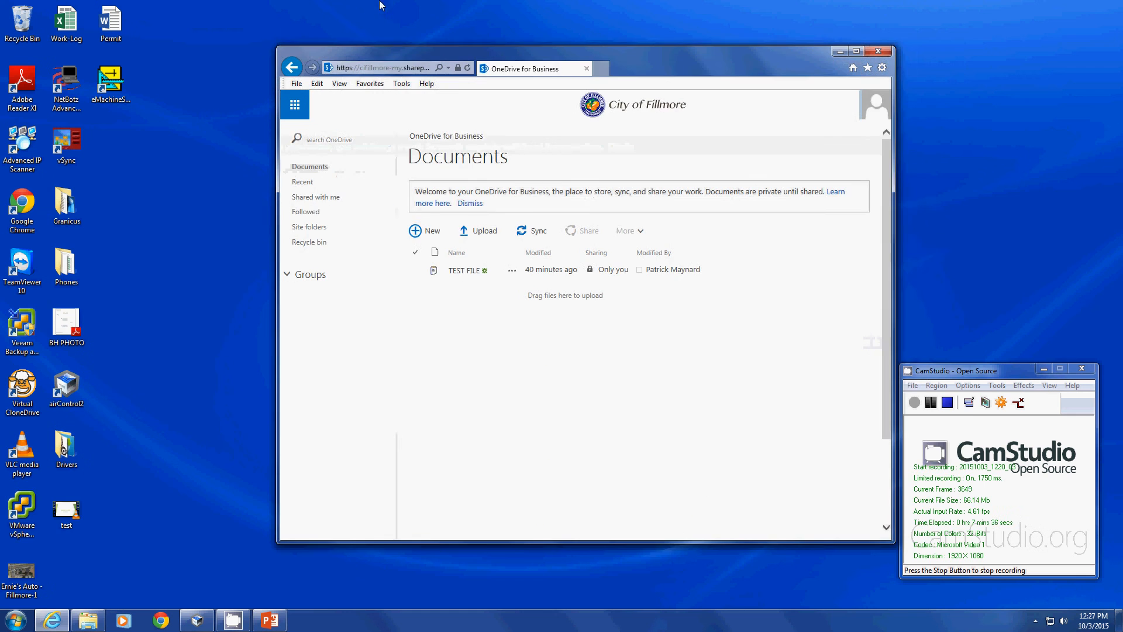
left_click_drag(419, 44, 489, 38)
left_click(15, 619)
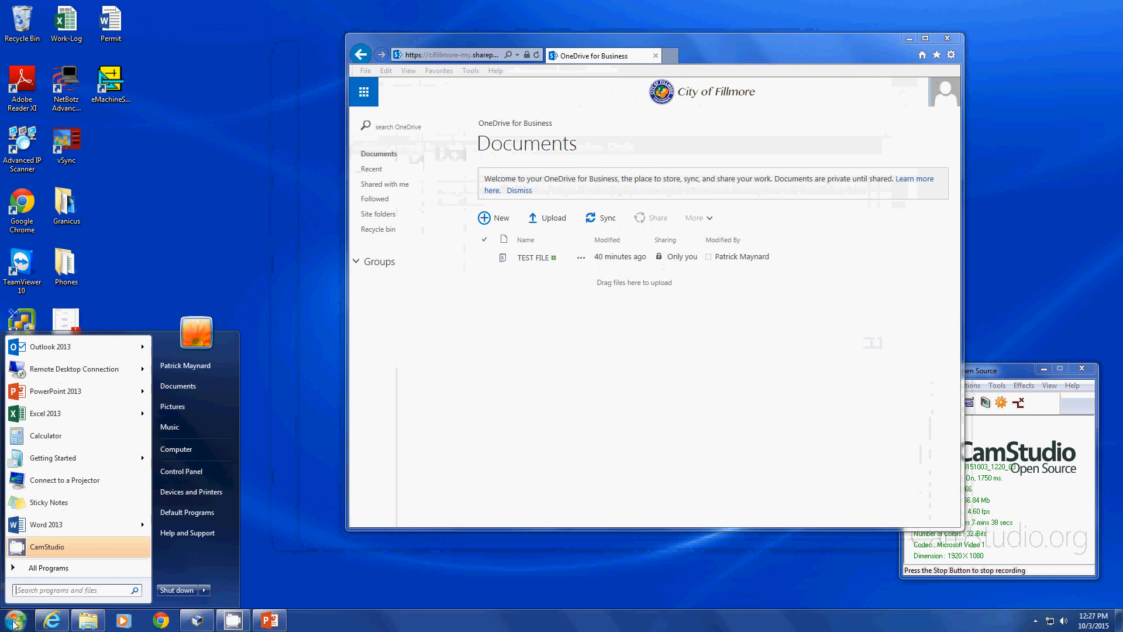
left_click(174, 447)
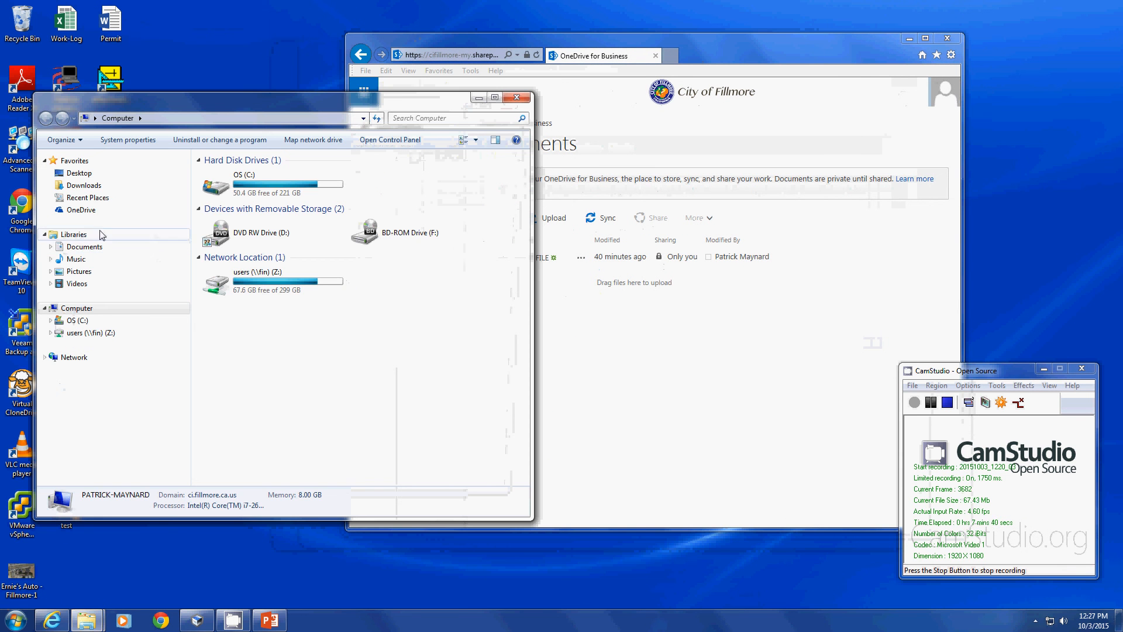
left_click(92, 212)
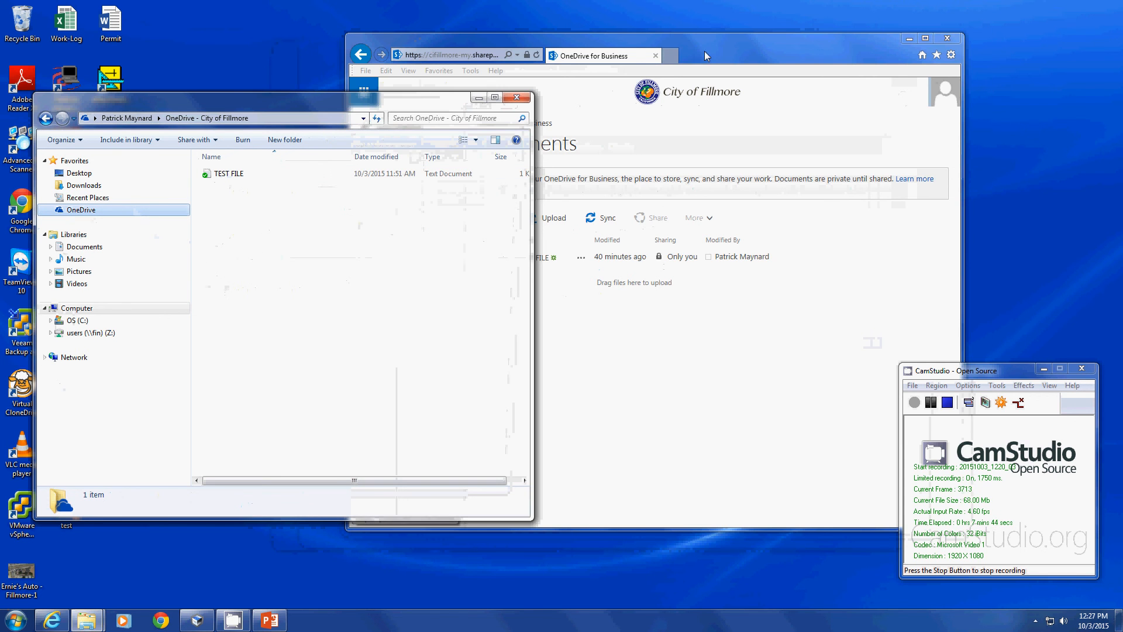
left_click_drag(705, 50, 805, 40)
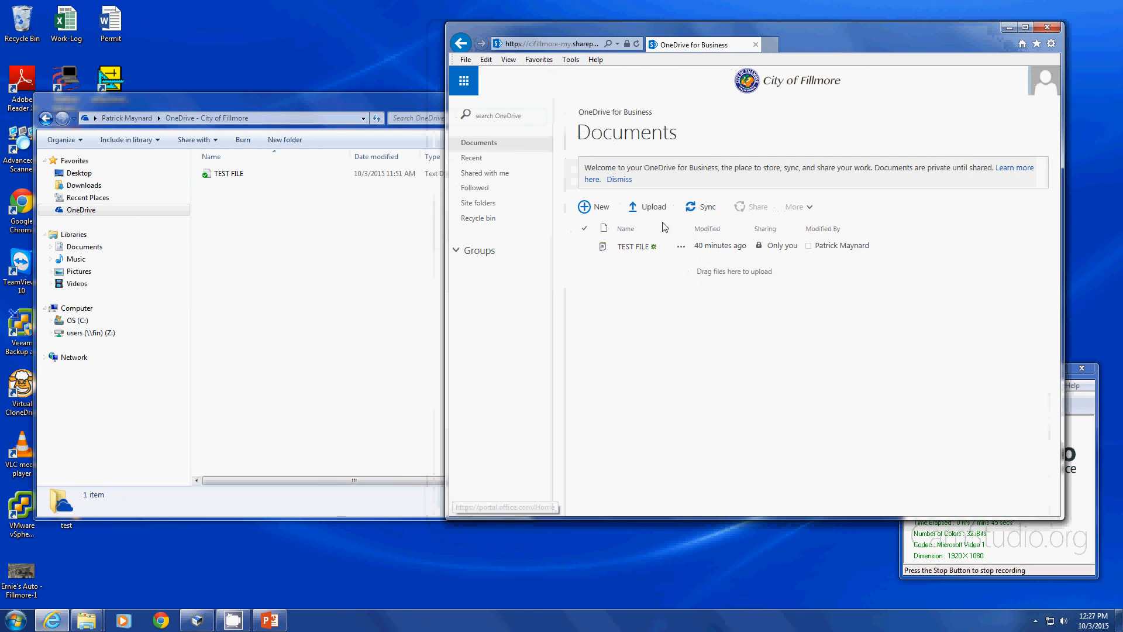
Create a View Only guest link for TEST FILE via Share > Get a link, then close the dialog.
left_click(713, 248)
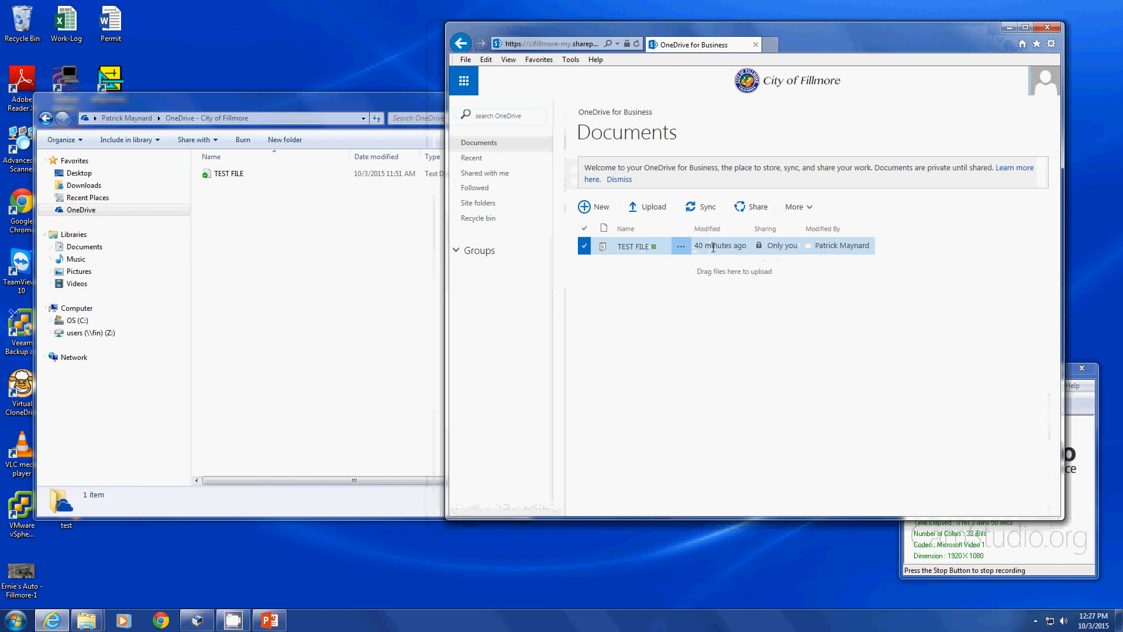
right_click(713, 248)
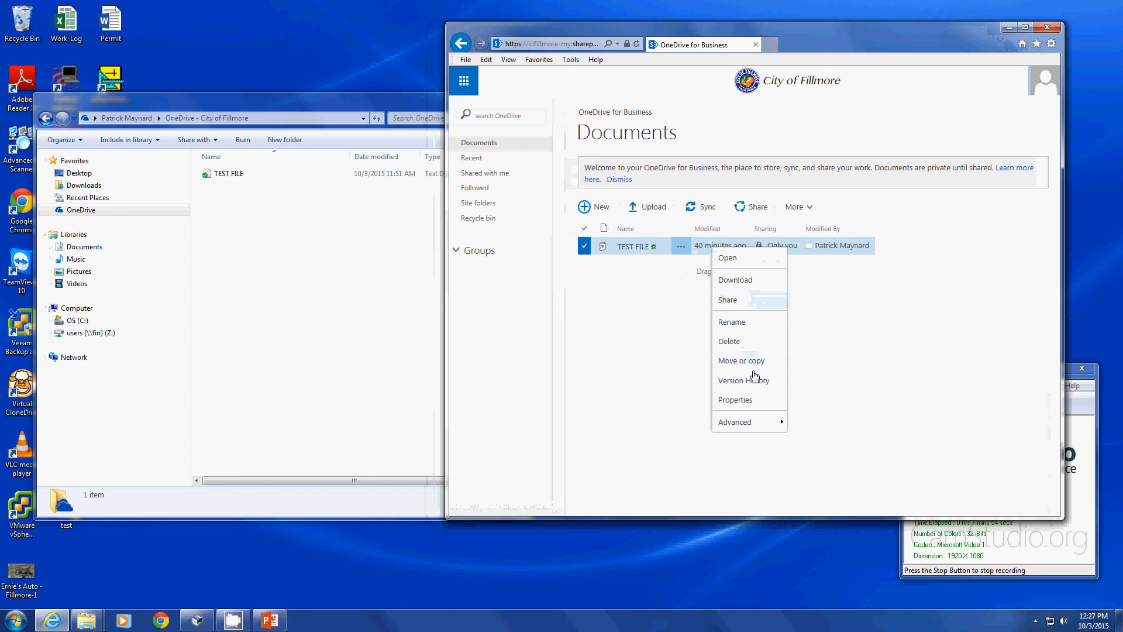
mouse_move(758, 420)
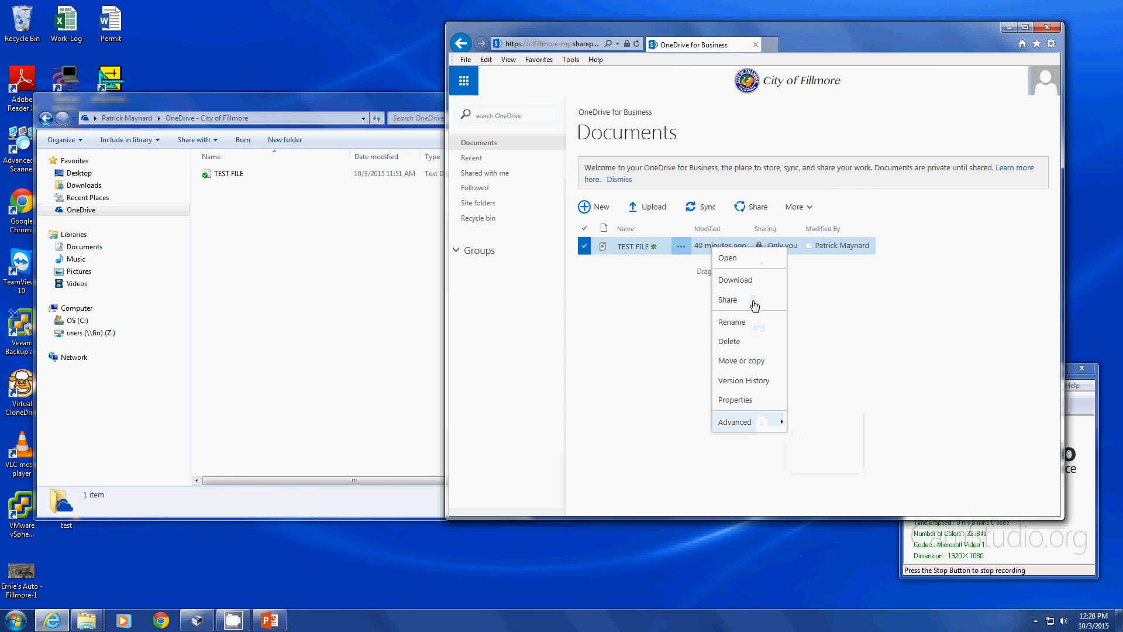
left_click(755, 306)
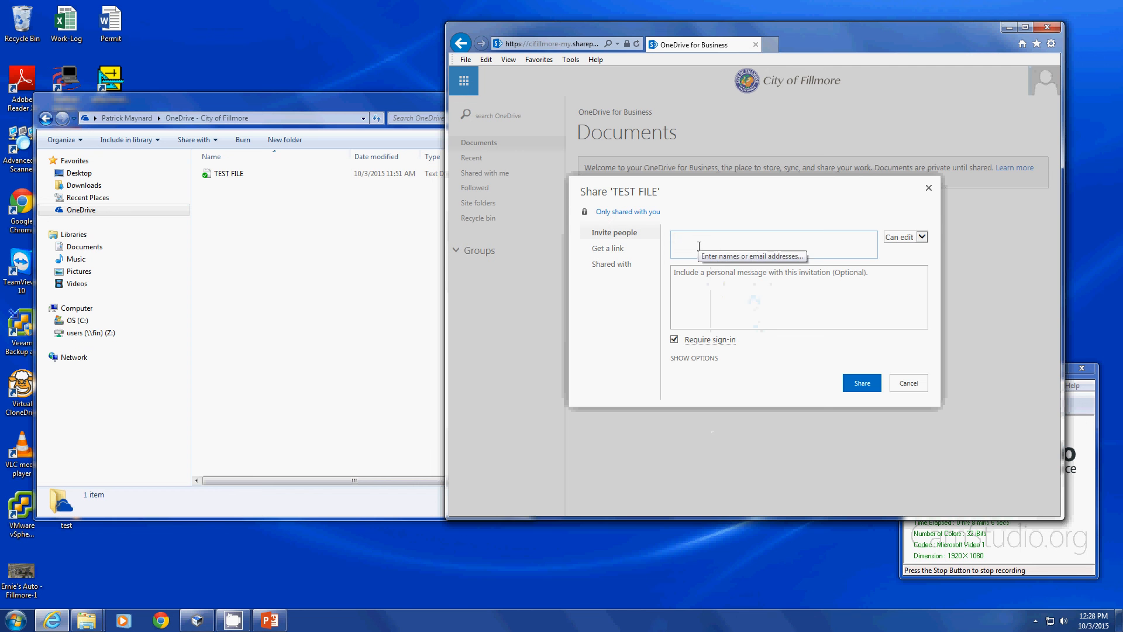
left_click(614, 251)
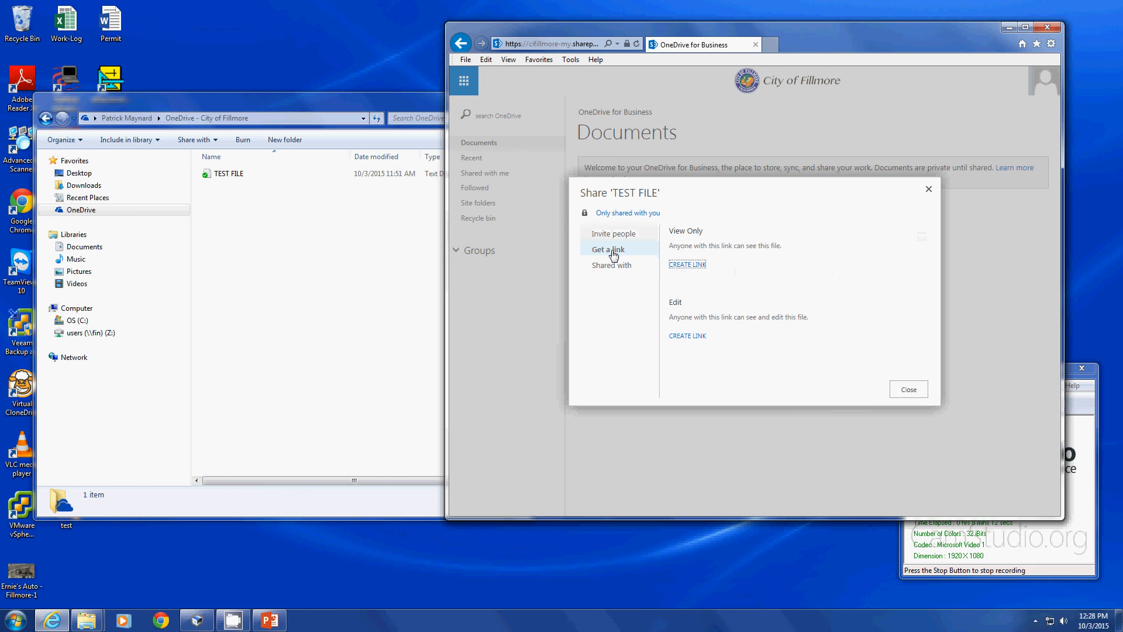
left_click(688, 265)
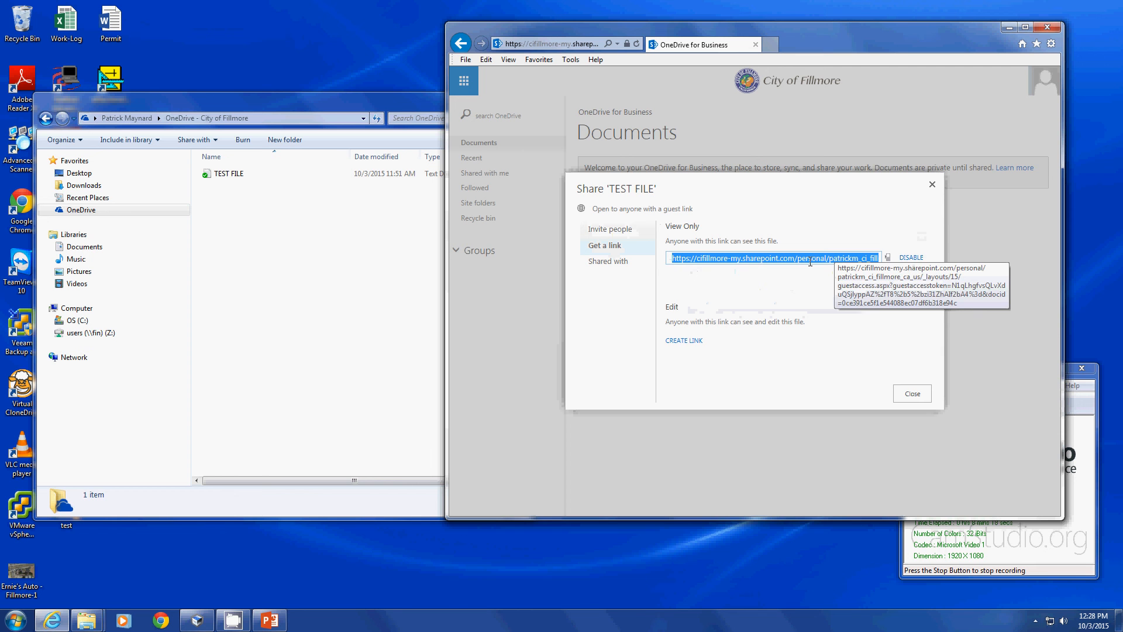
left_click(933, 184)
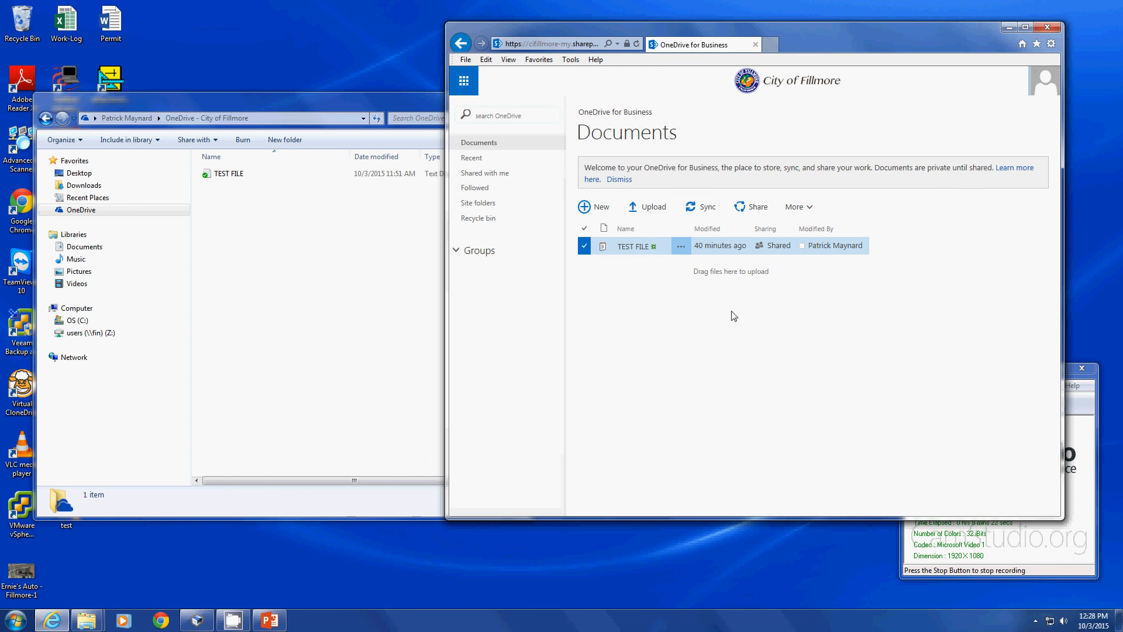
Compare the local OneDrive folder with the online Documents library, both still listing TEST FILE.
left_click(315, 231)
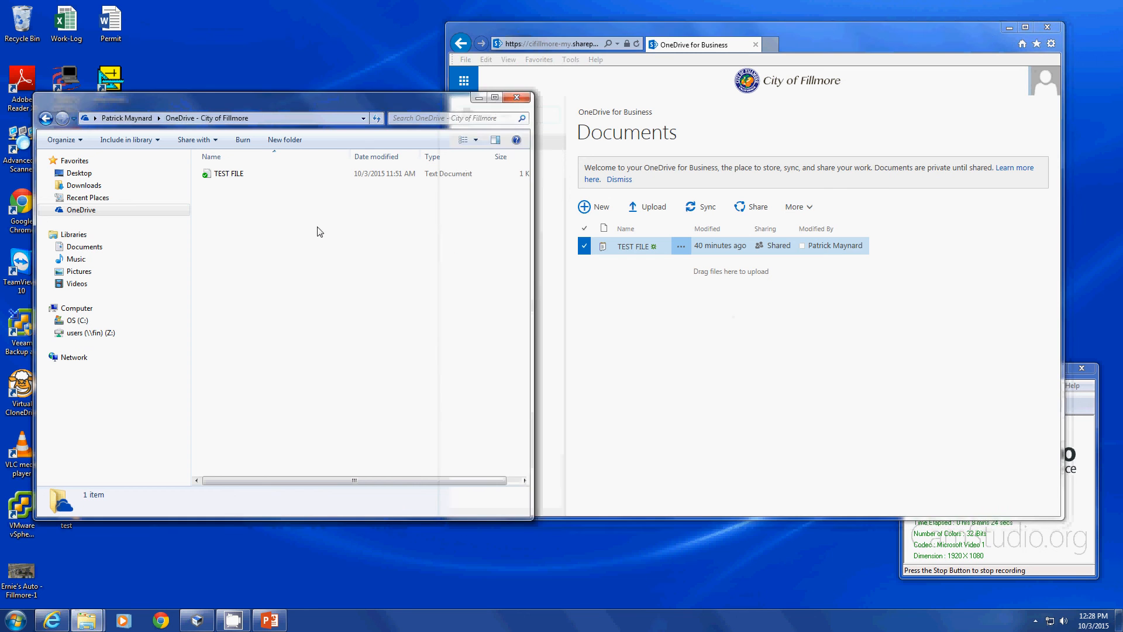
left_click(336, 278)
left_click(789, 346)
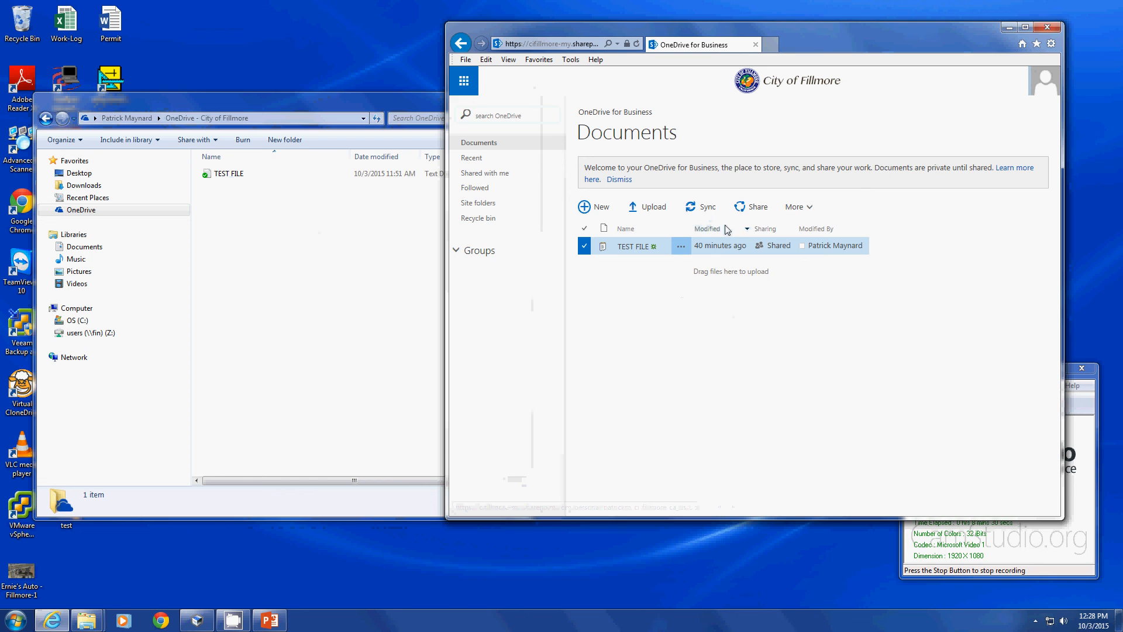
left_click(217, 206)
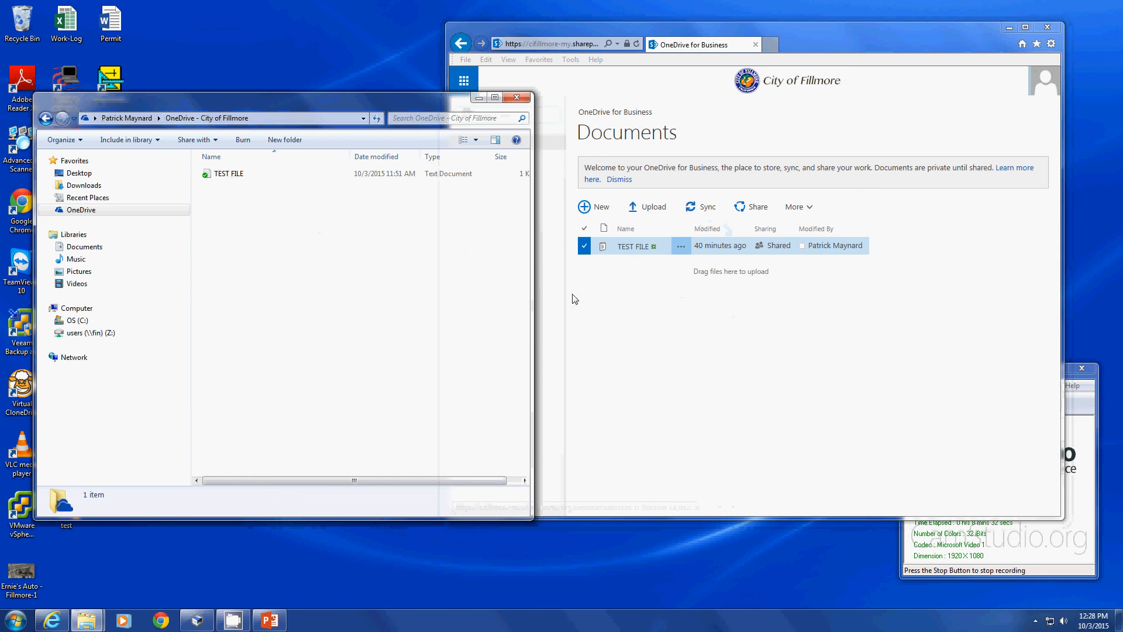
left_click(764, 365)
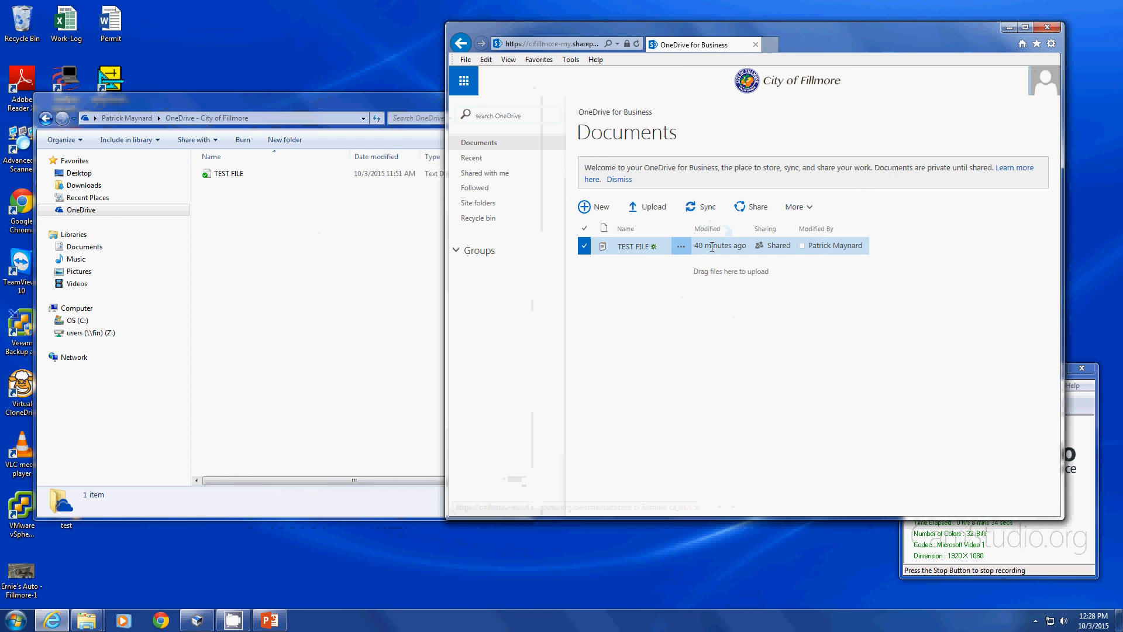
Delete TEST FILE from the online Documents library, confirming OK to send it to the Recycle Bin.
left_click(655, 251)
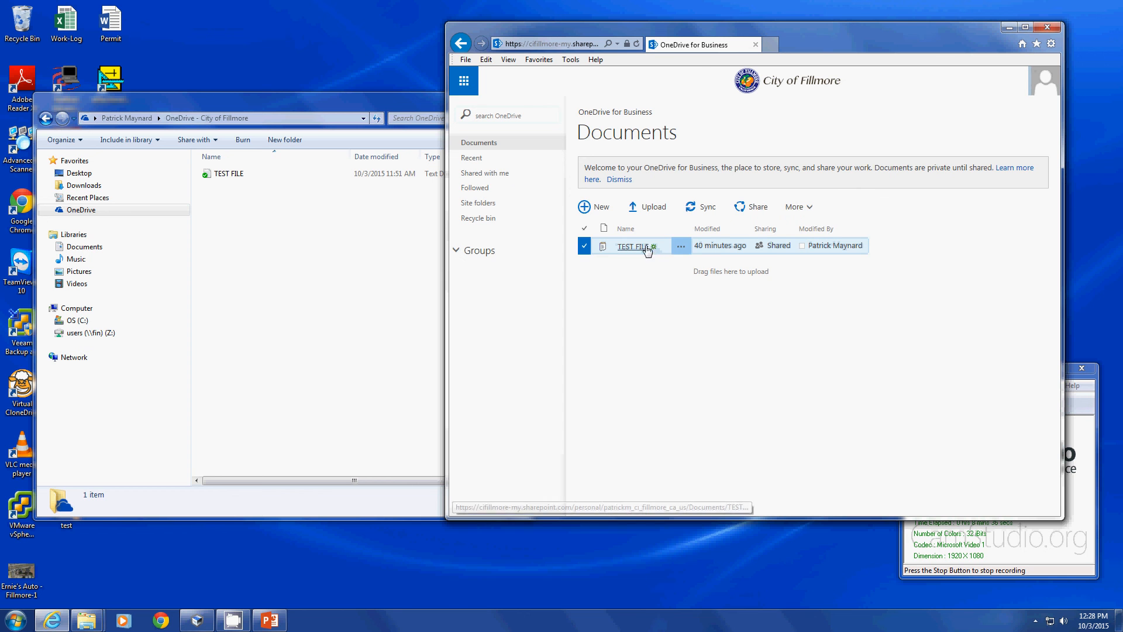
right_click(704, 247)
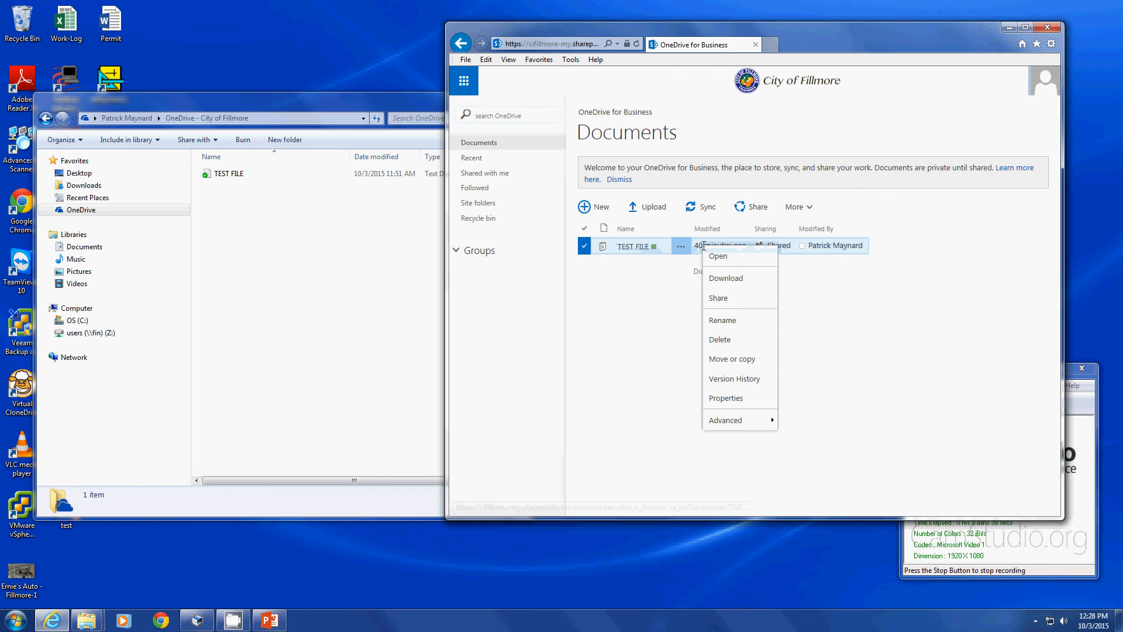
left_click(730, 341)
left_click(611, 351)
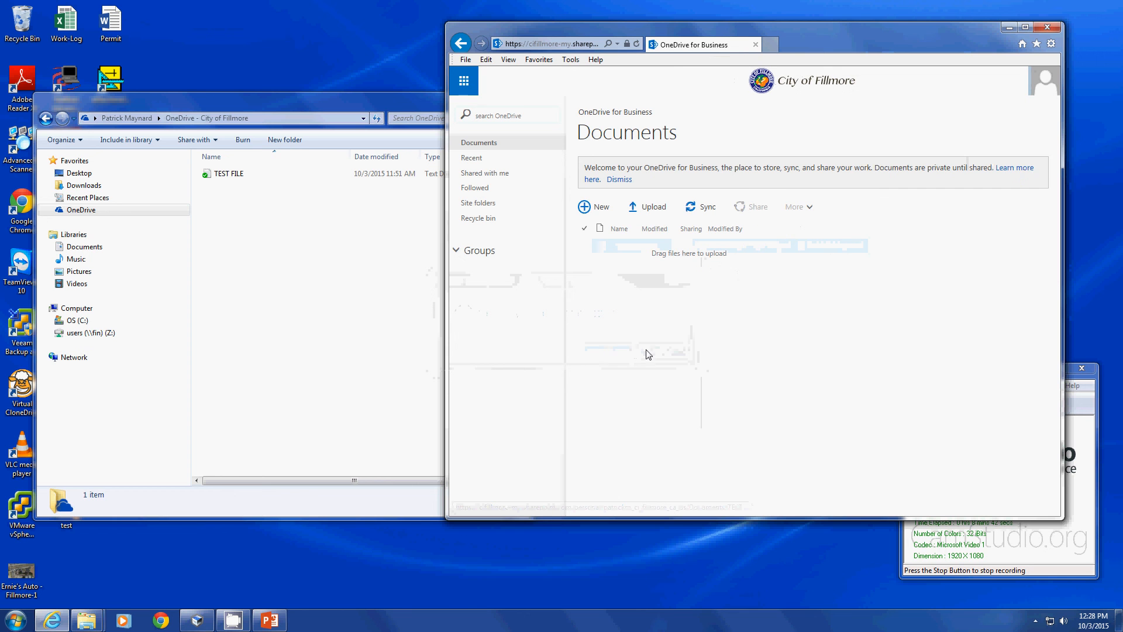
left_click(255, 293)
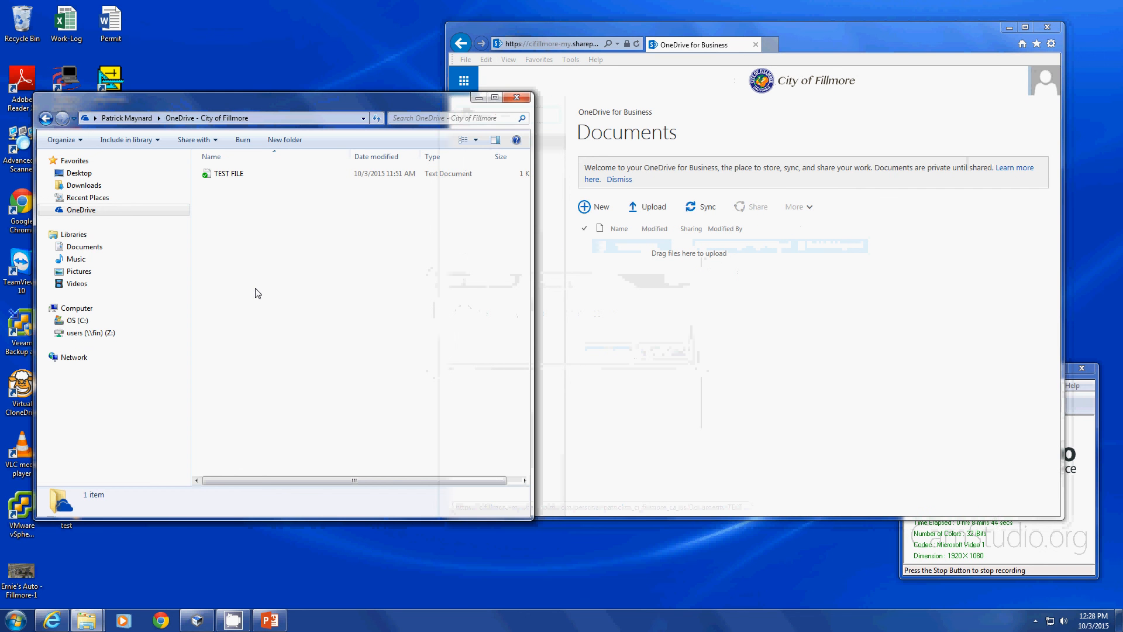
Refresh the local OneDrive - City of Fillmore folder in Explorer and widen its window.
right_click(283, 208)
left_click(302, 251)
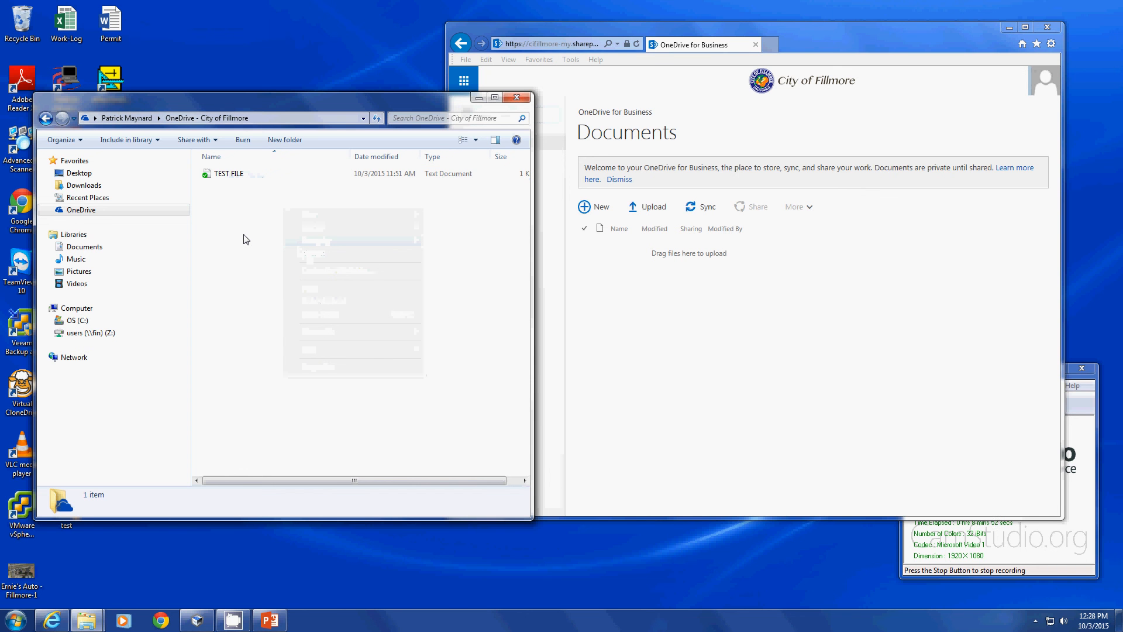
right_click(105, 212)
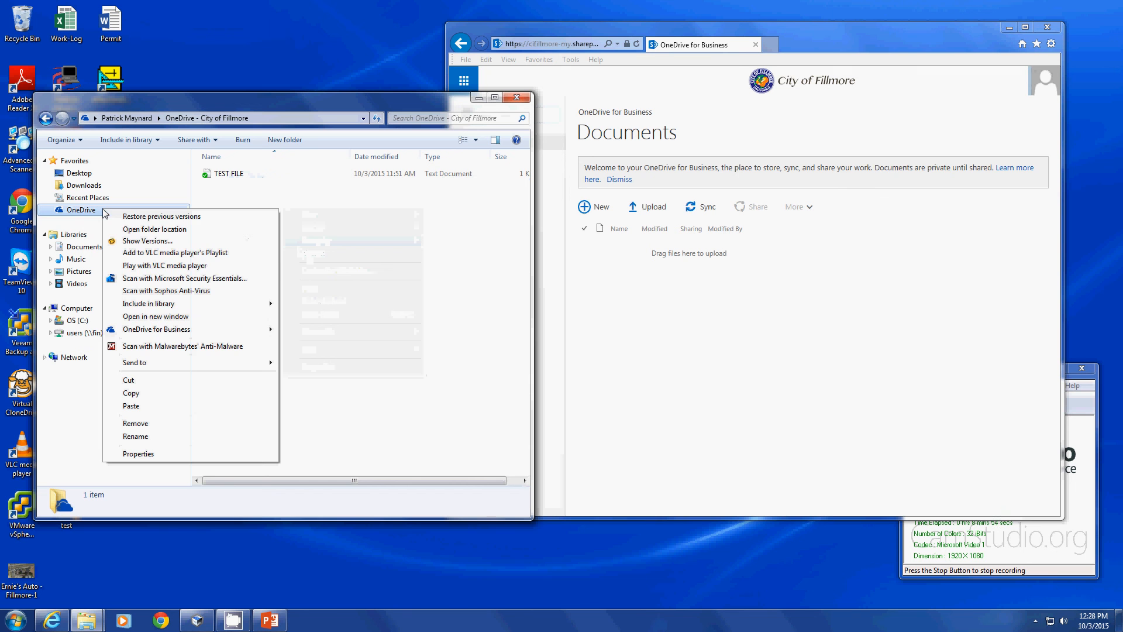
left_click(393, 264)
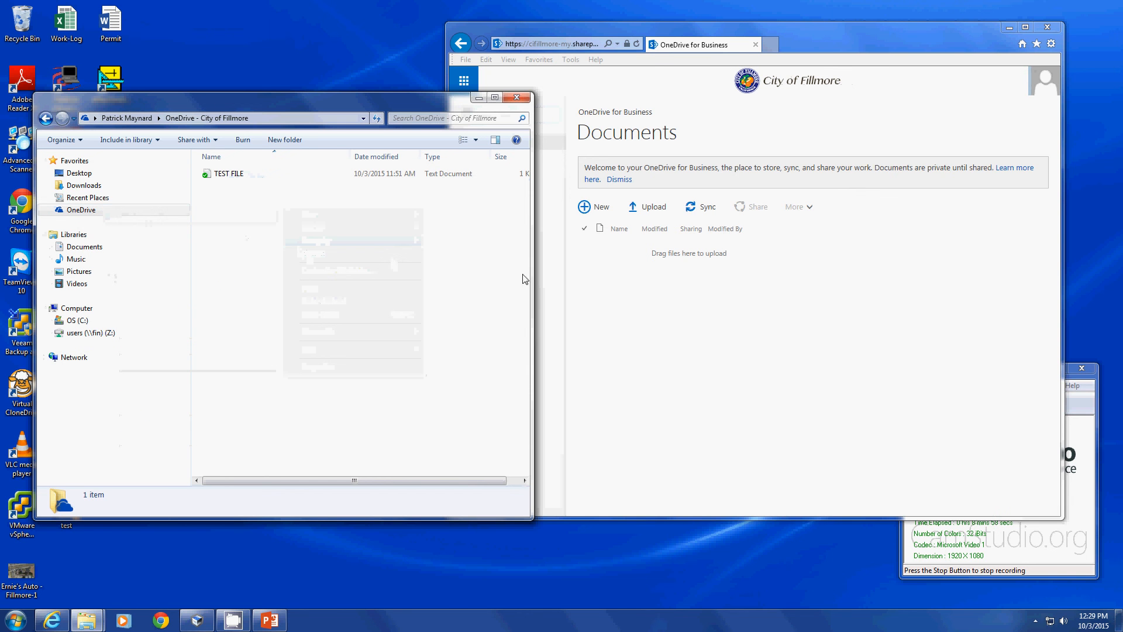
left_click_drag(530, 273, 651, 272)
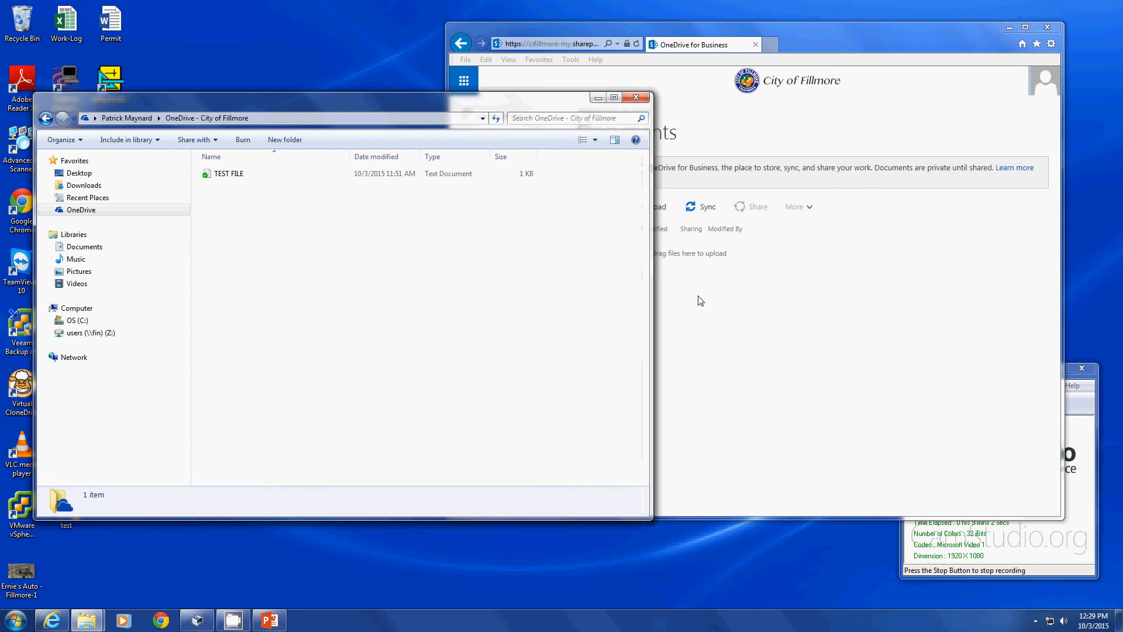
Run Sync now on the online Documents library, then check the tray sync status.
left_click(710, 208)
left_click(717, 305)
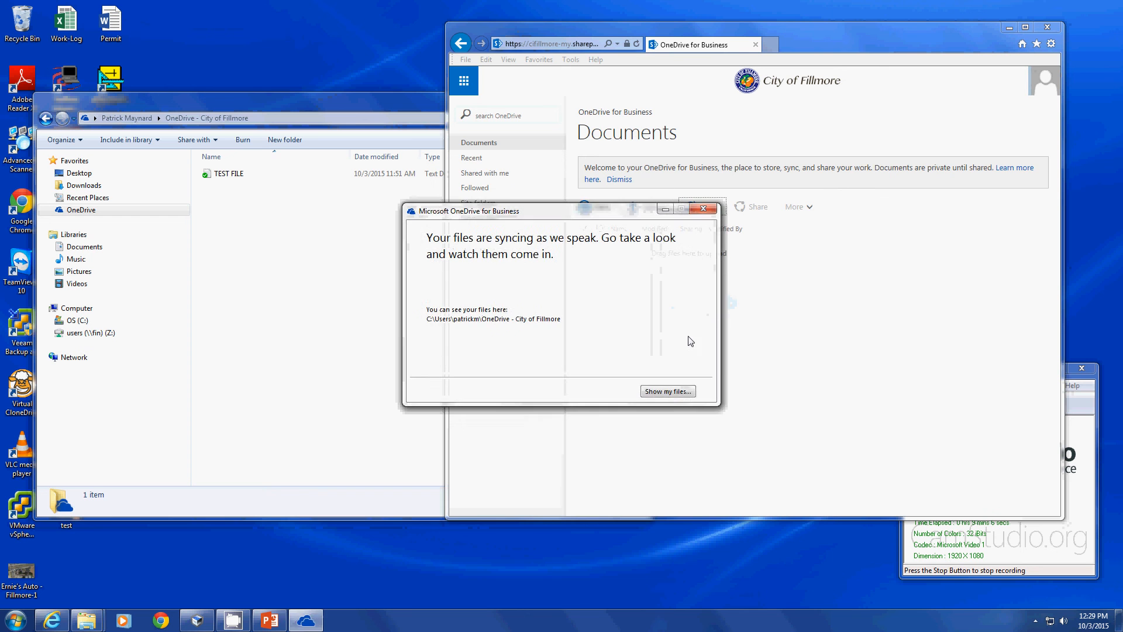
left_click(681, 392)
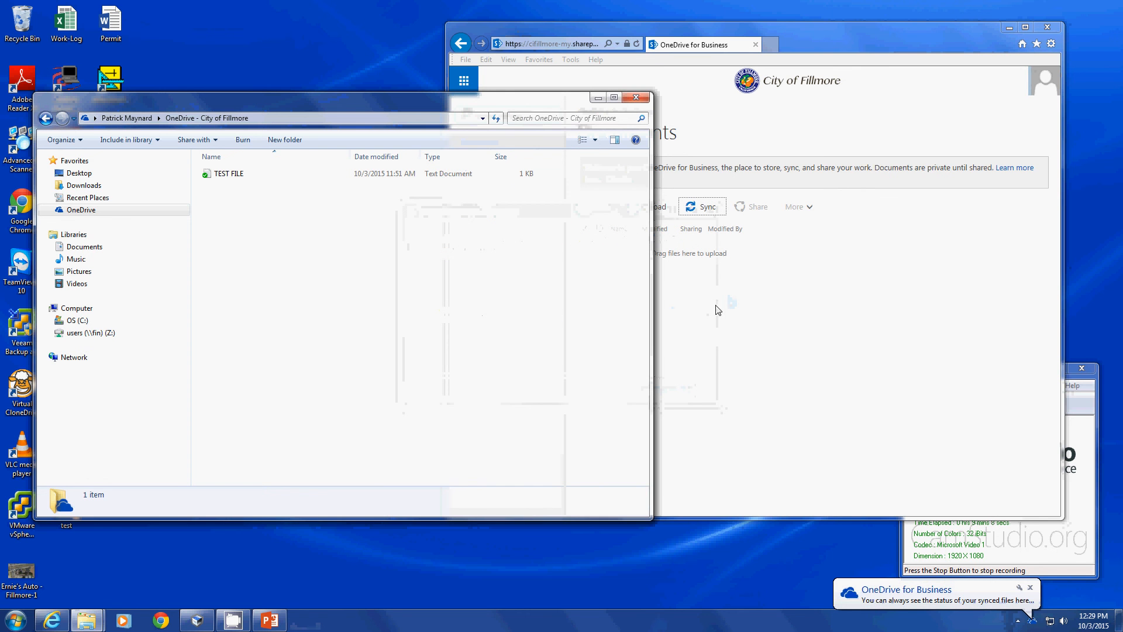
left_click(724, 312)
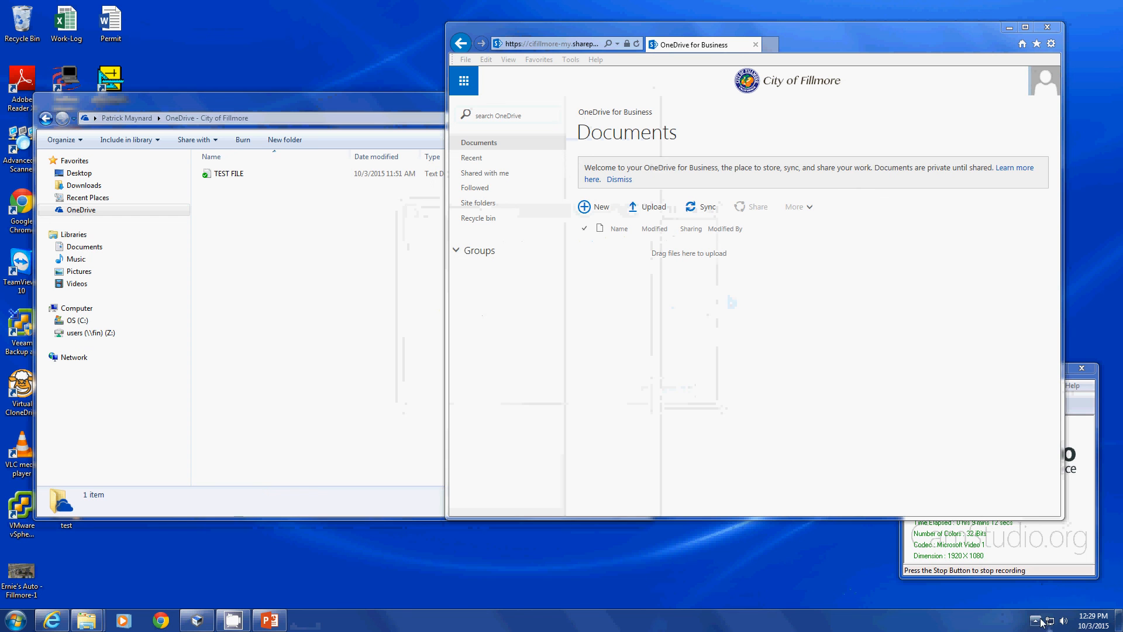
left_click(1034, 620)
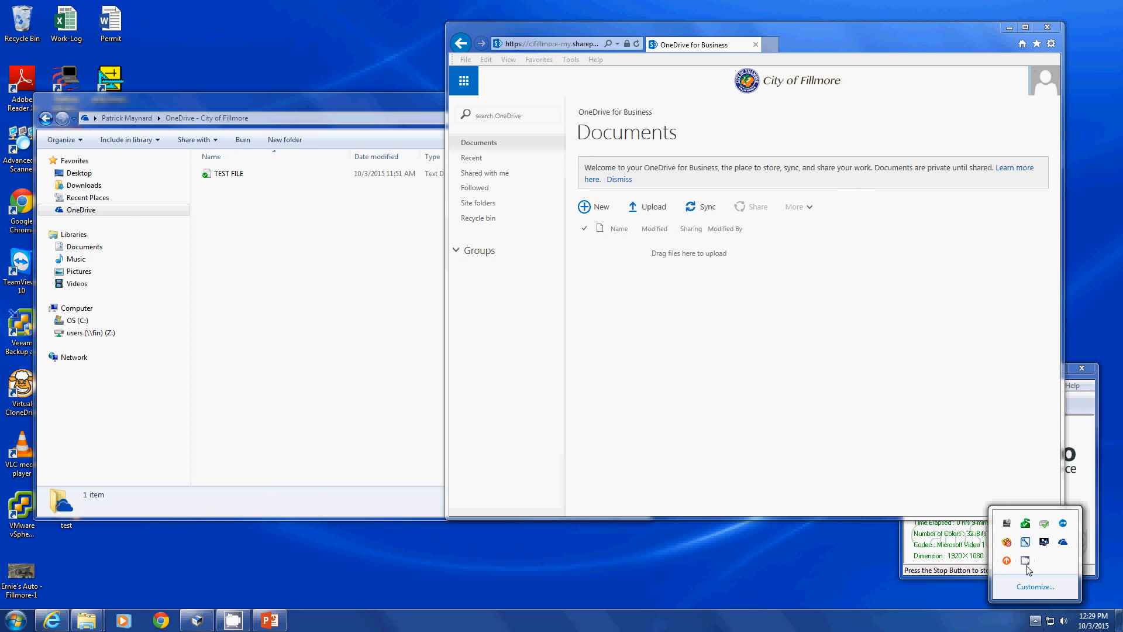
left_click(232, 619)
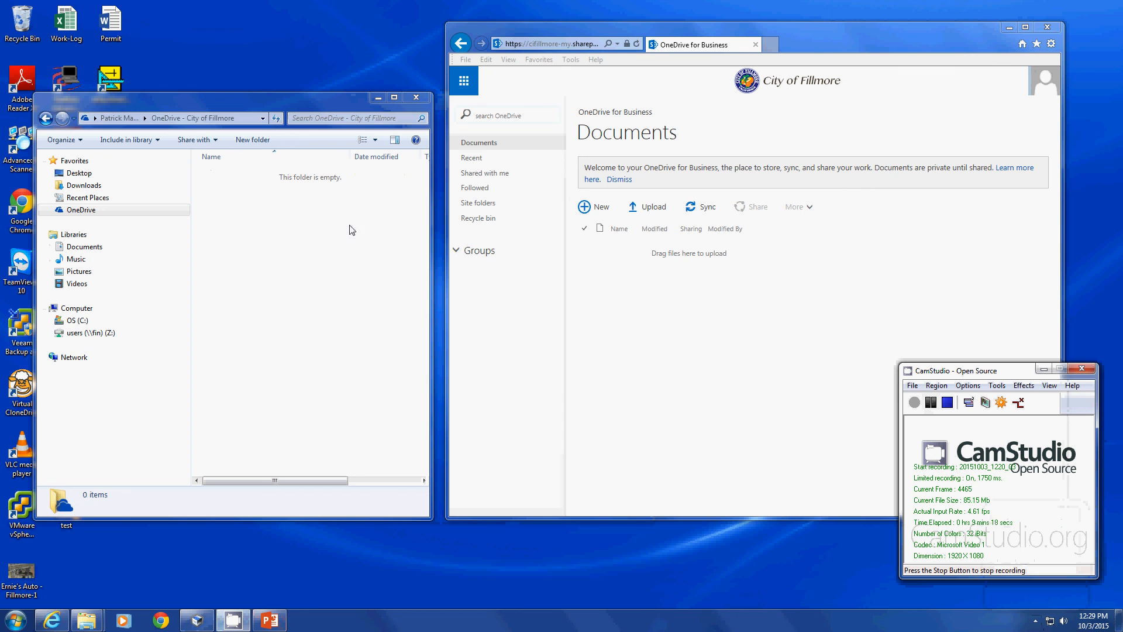
left_click(298, 246)
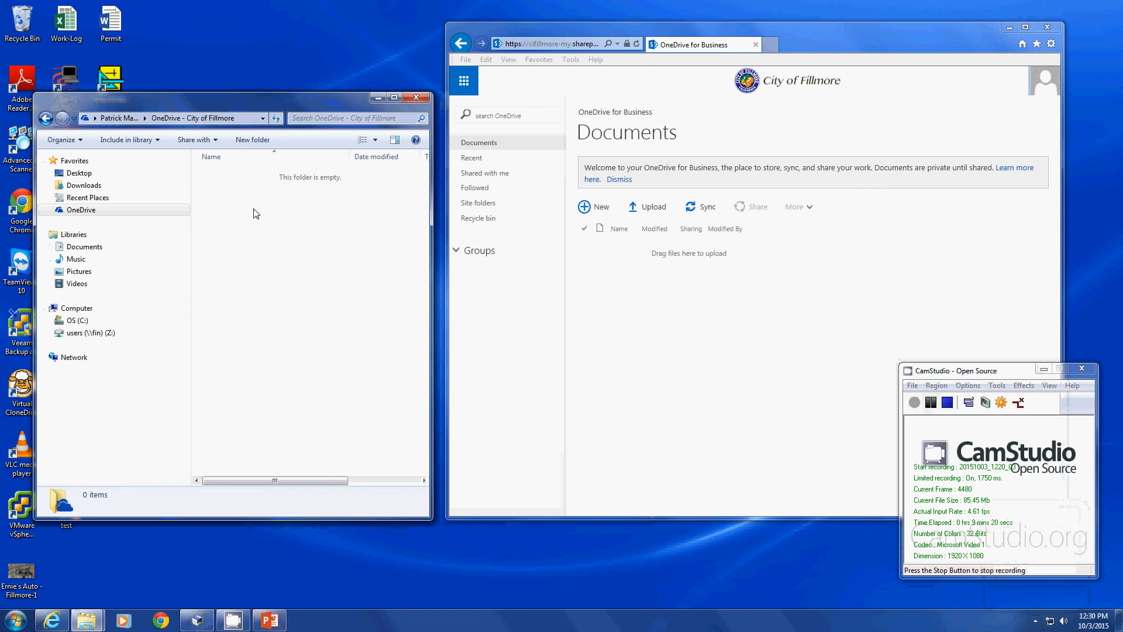
right_click(255, 239)
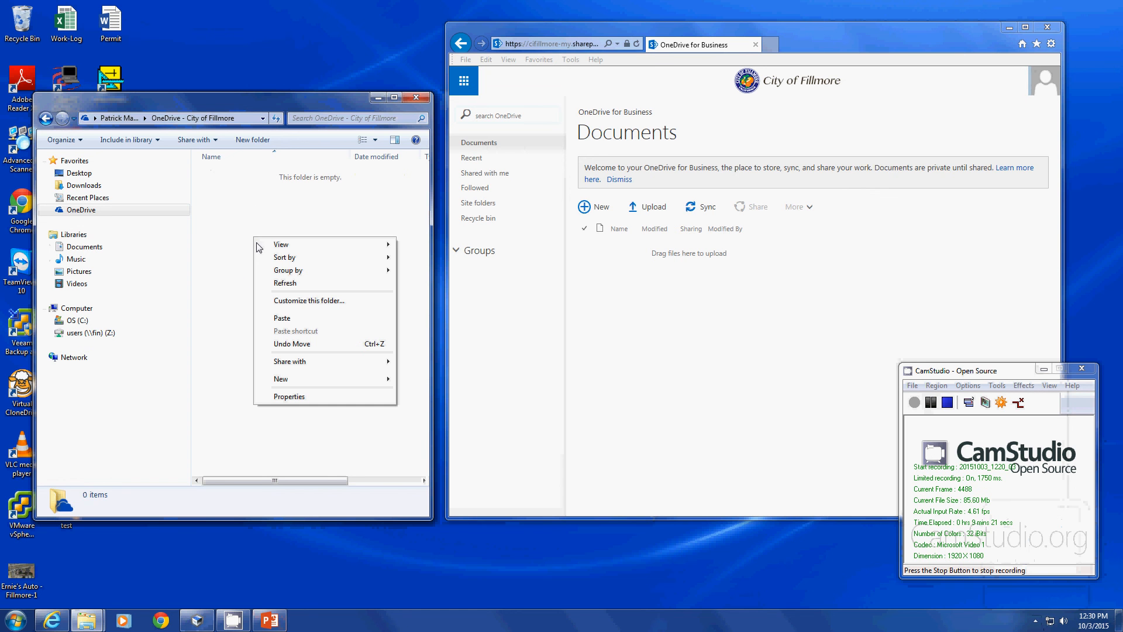
left_click(292, 284)
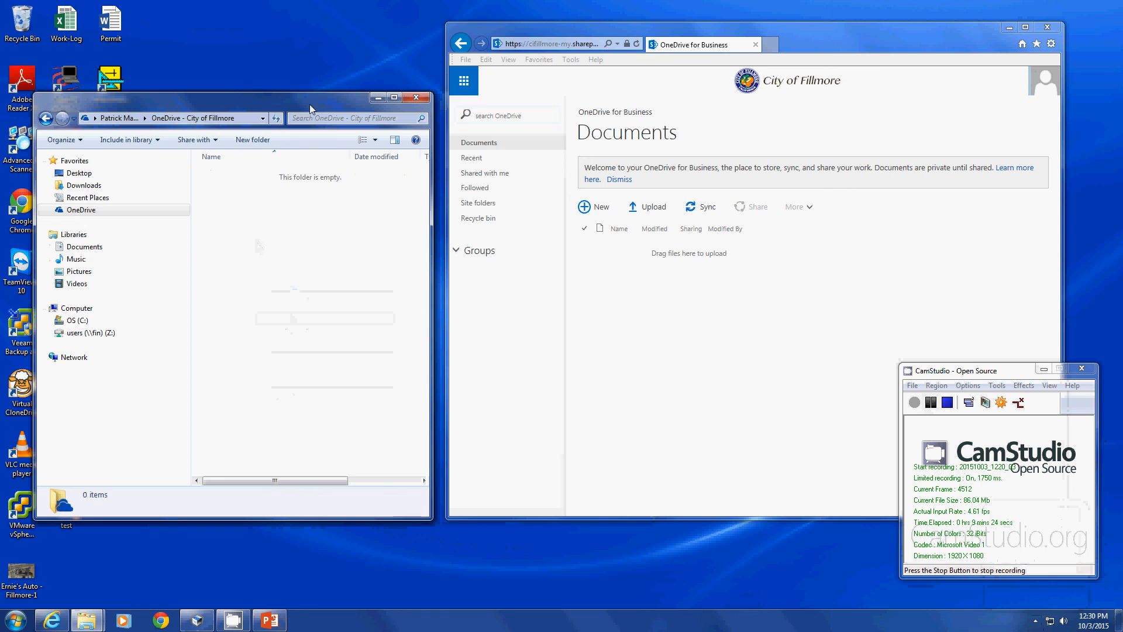
left_click_drag(310, 104, 358, 117)
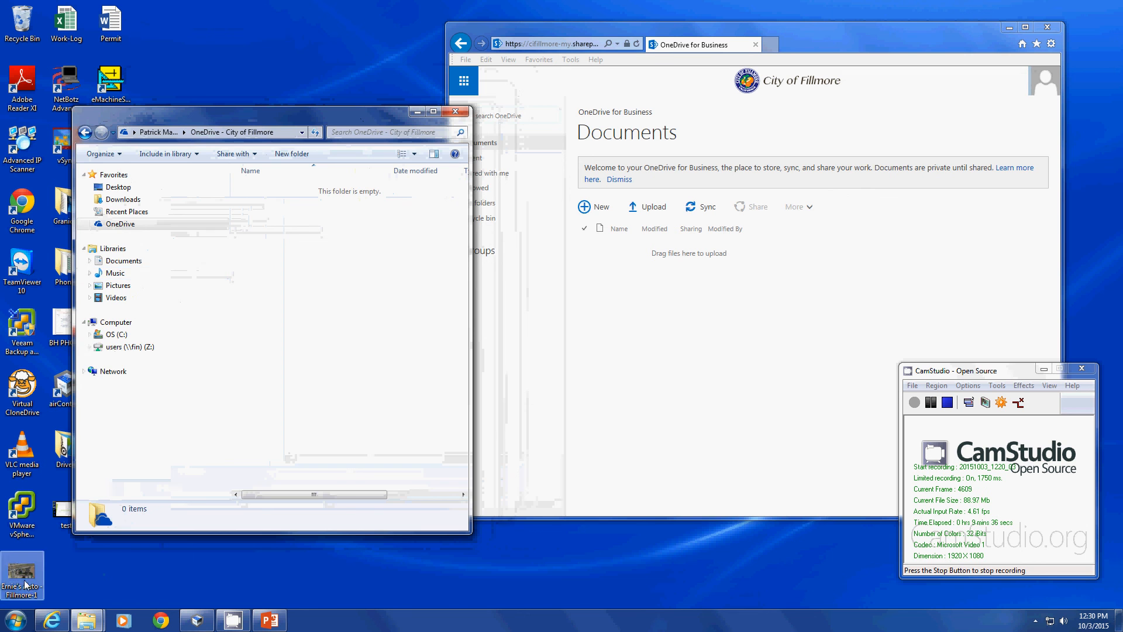
left_click_drag(265, 113, 308, 122)
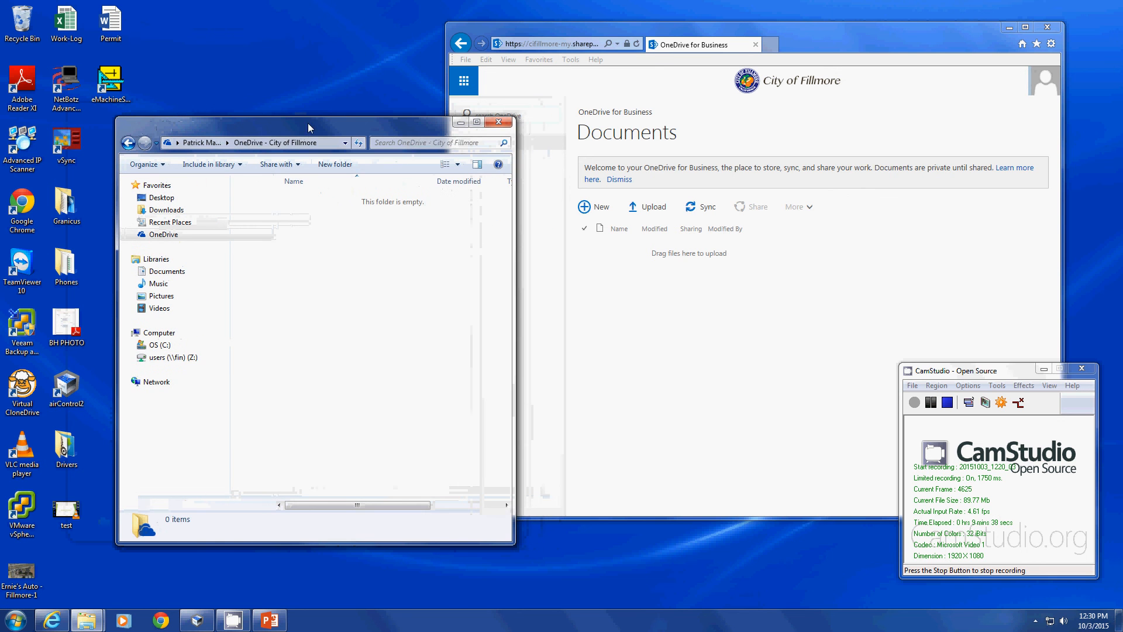
left_click_drag(515, 208, 440, 207)
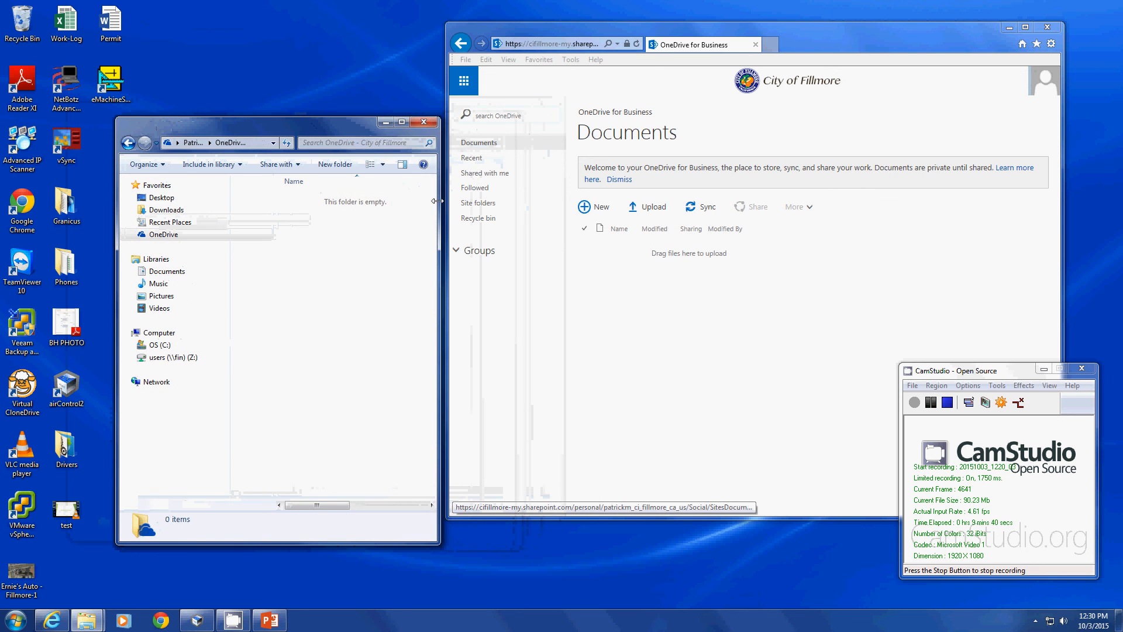
left_click_drag(342, 125, 331, 127)
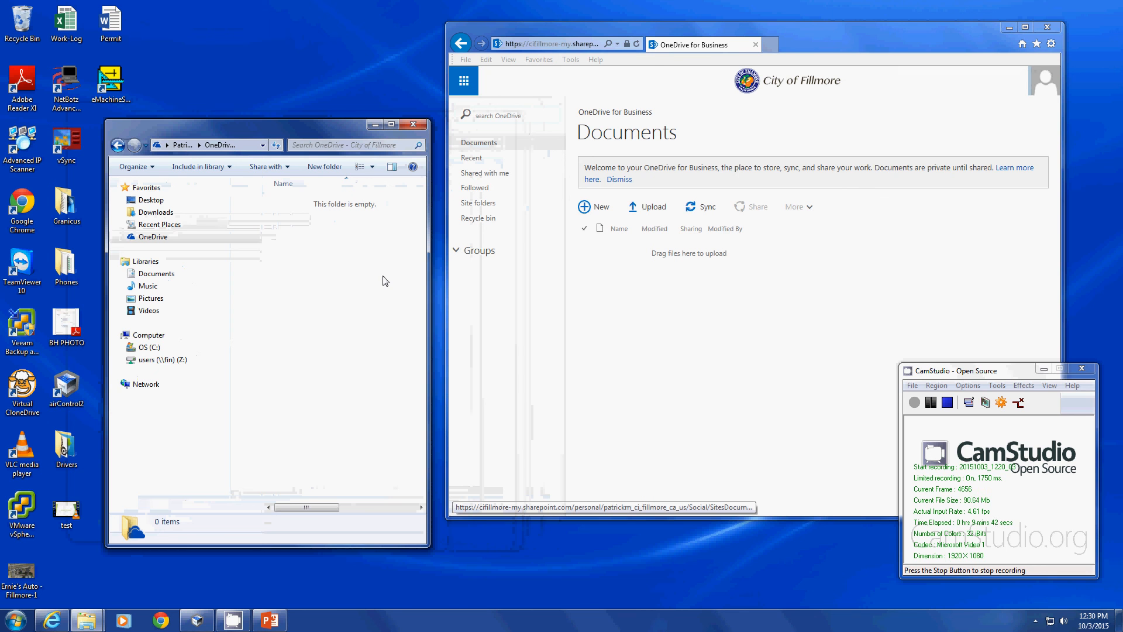